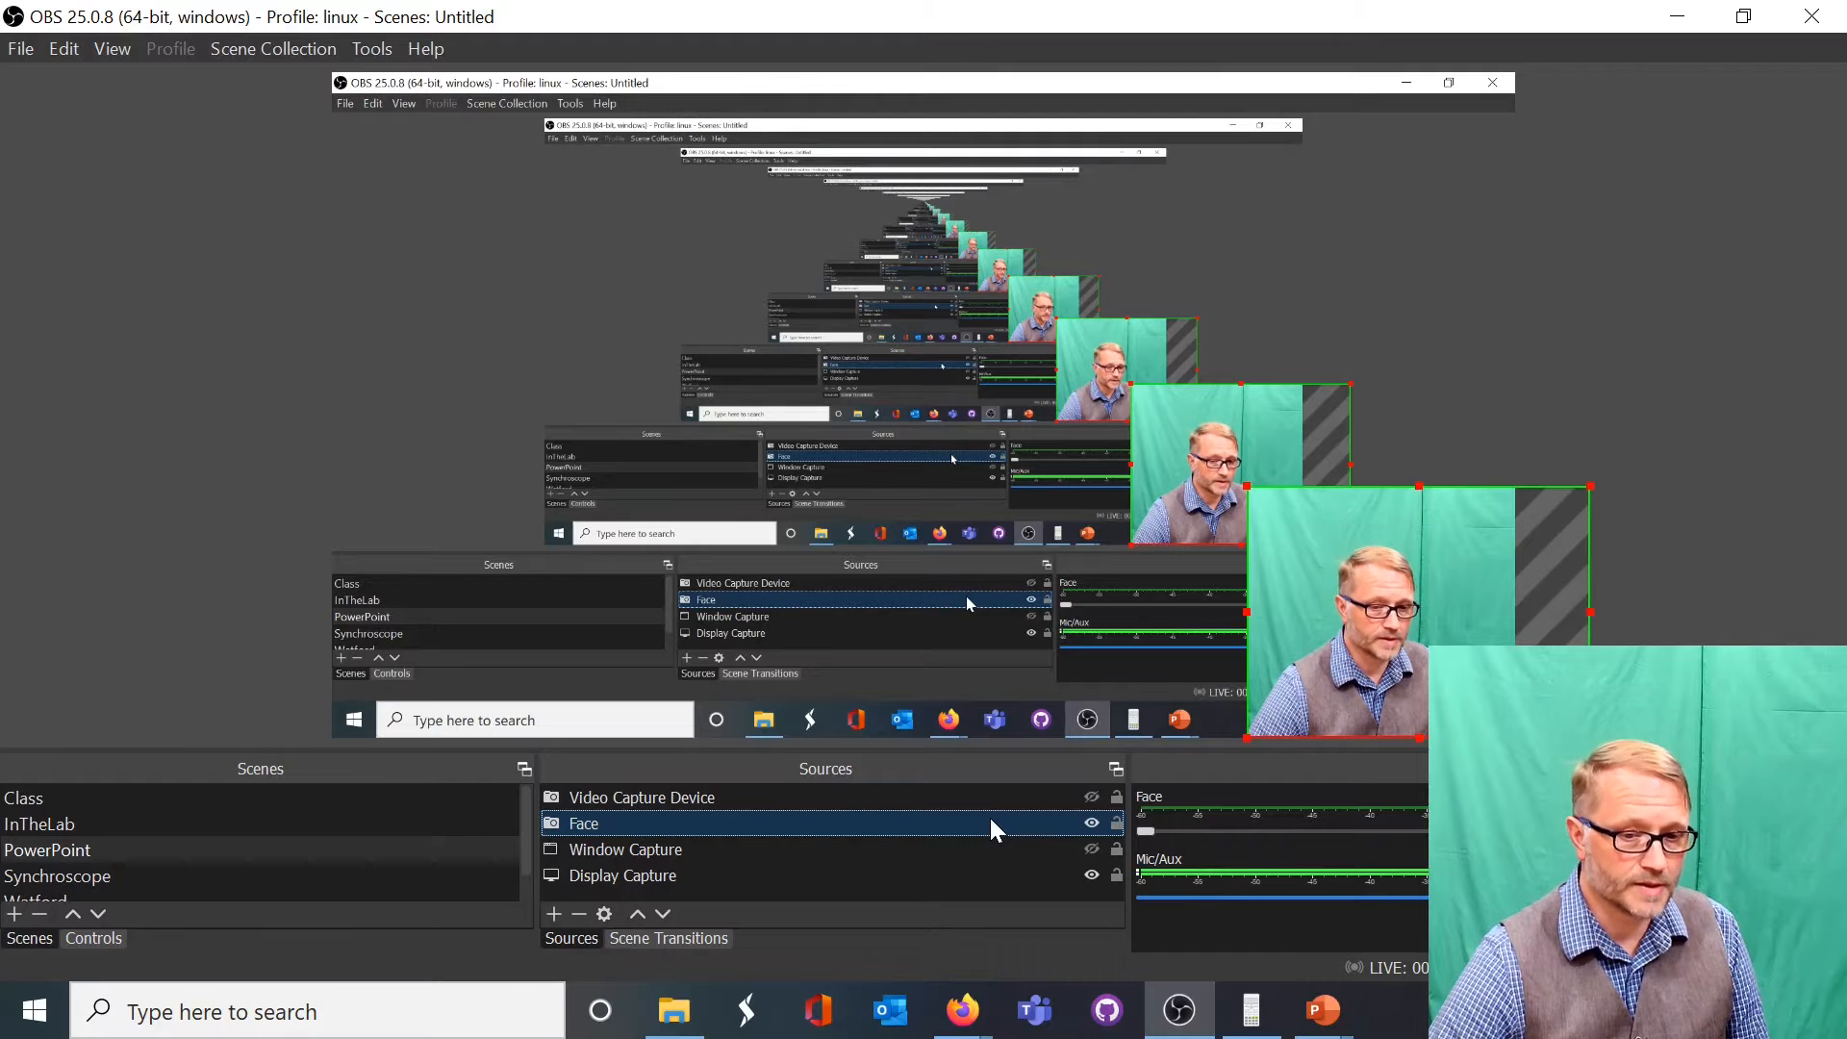
# Set the Face source's Chroma Key filter colour to #7eefc9 by sampling the green backdrop in the filter preview, and close the filters
pyautogui.rightClick(701, 821)
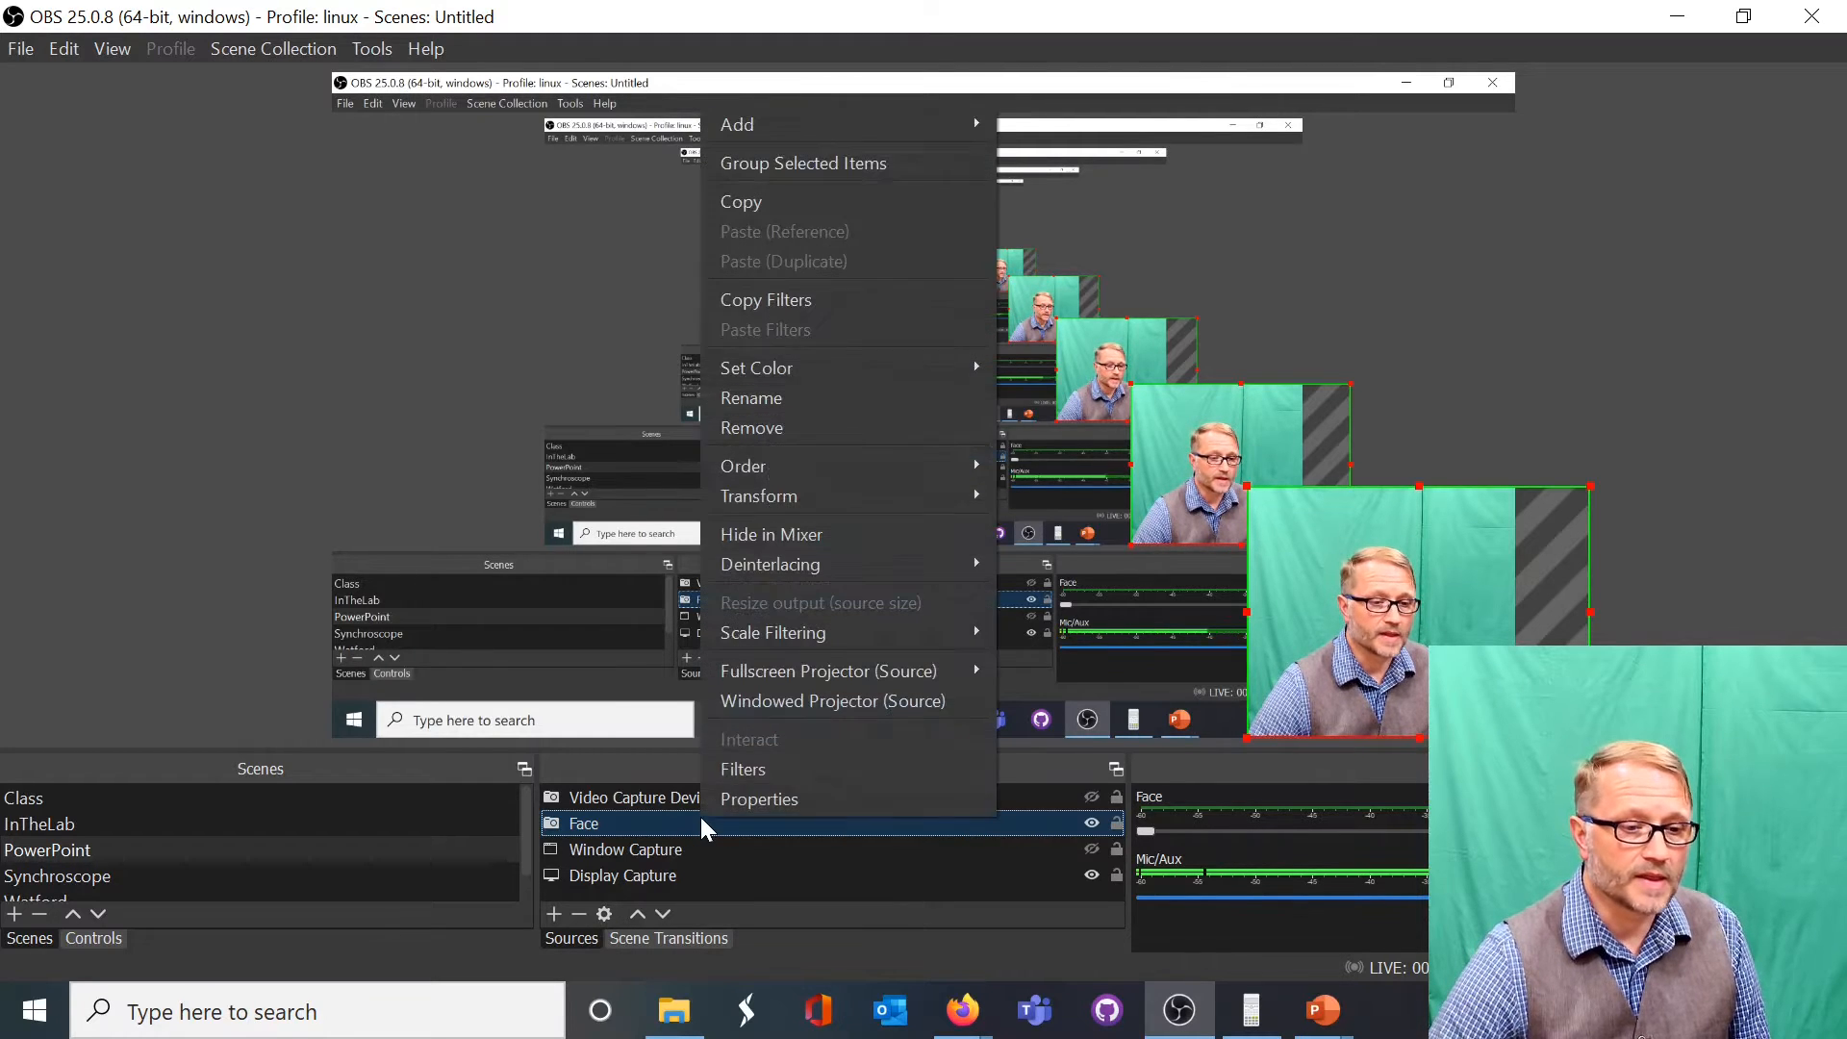
pyautogui.click(770, 771)
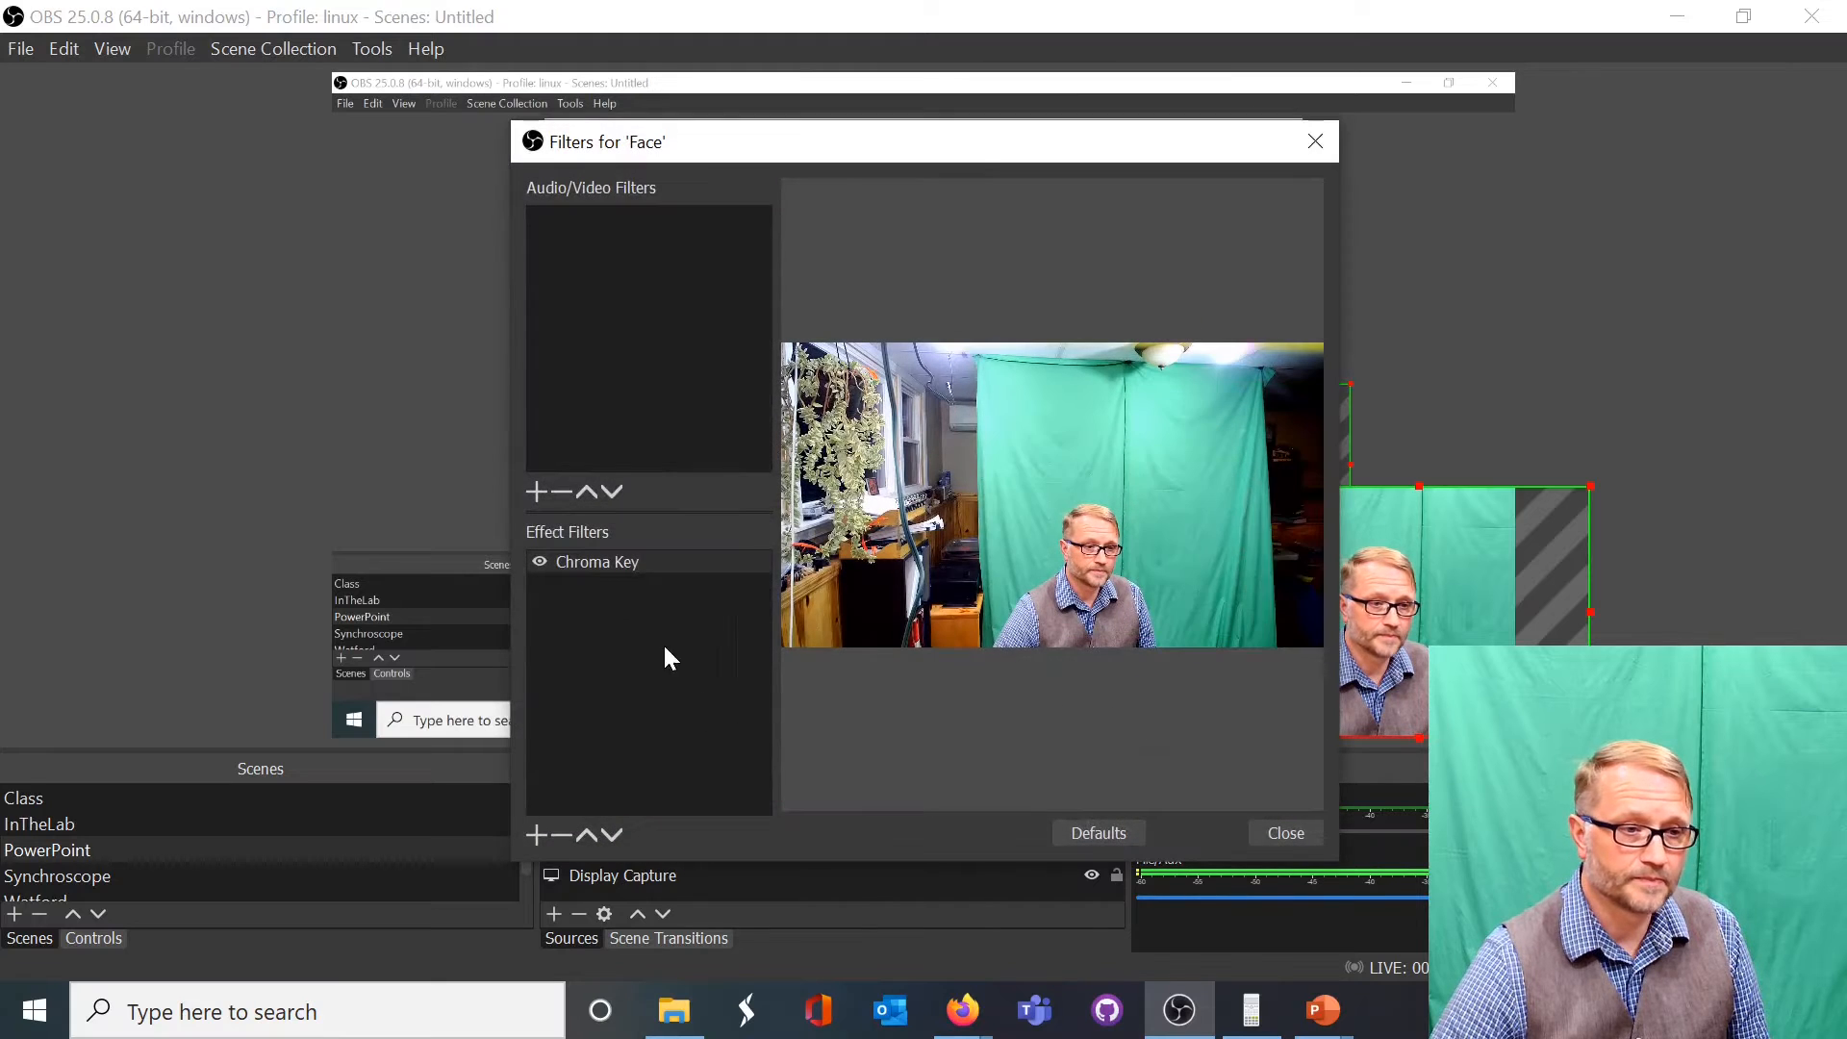
pyautogui.click(606, 564)
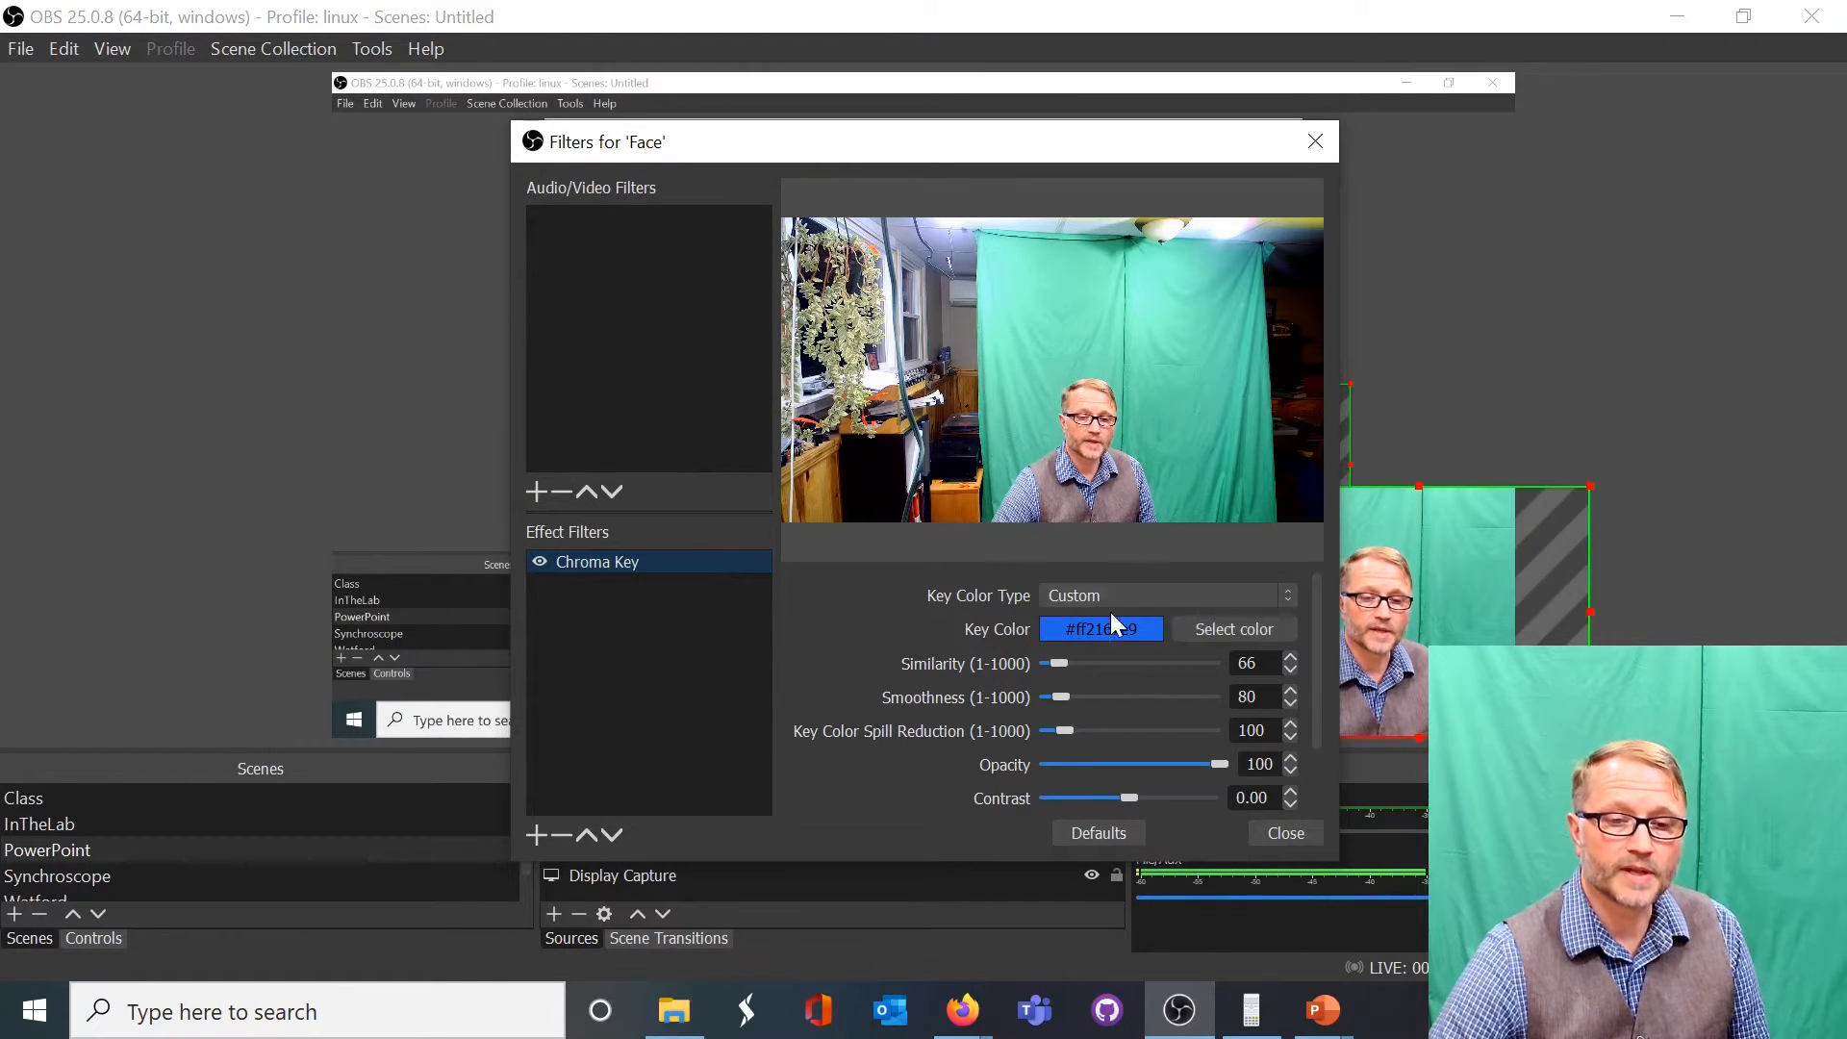
pyautogui.click(1208, 624)
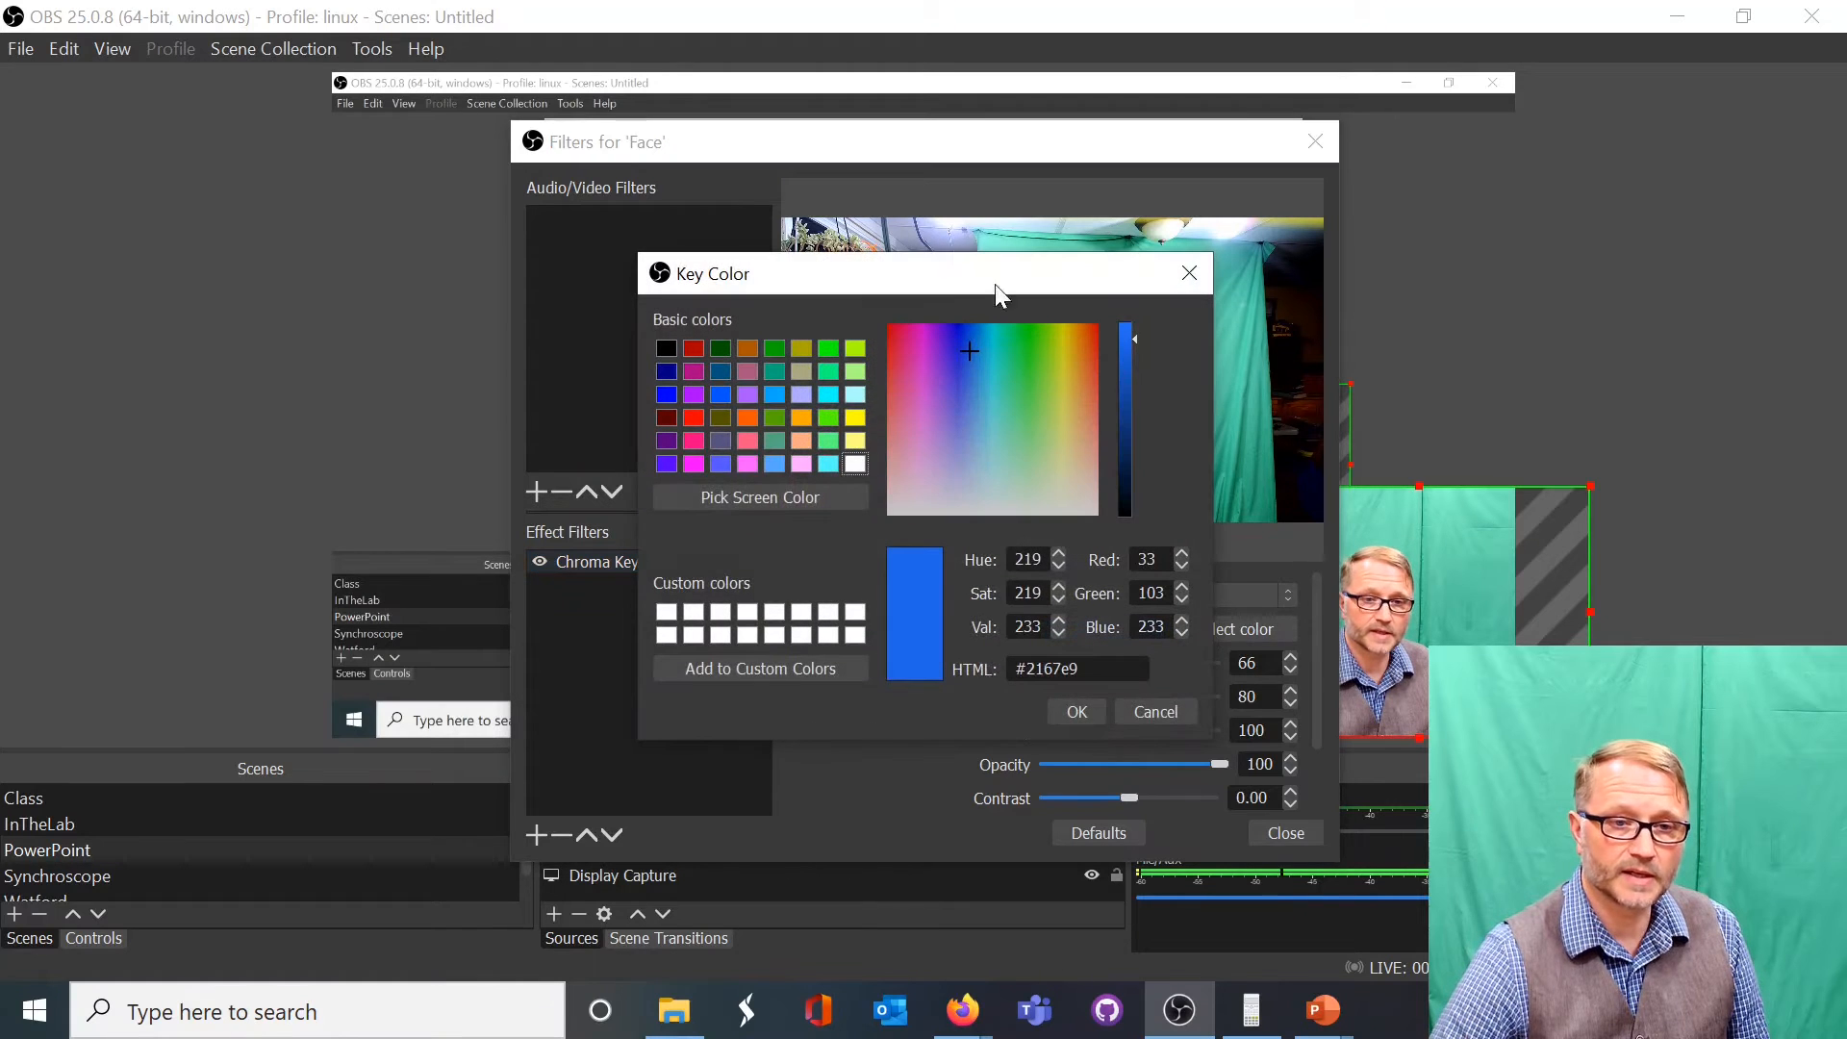
pyautogui.moveTo(949, 273); pyautogui.dragTo(646, 351)
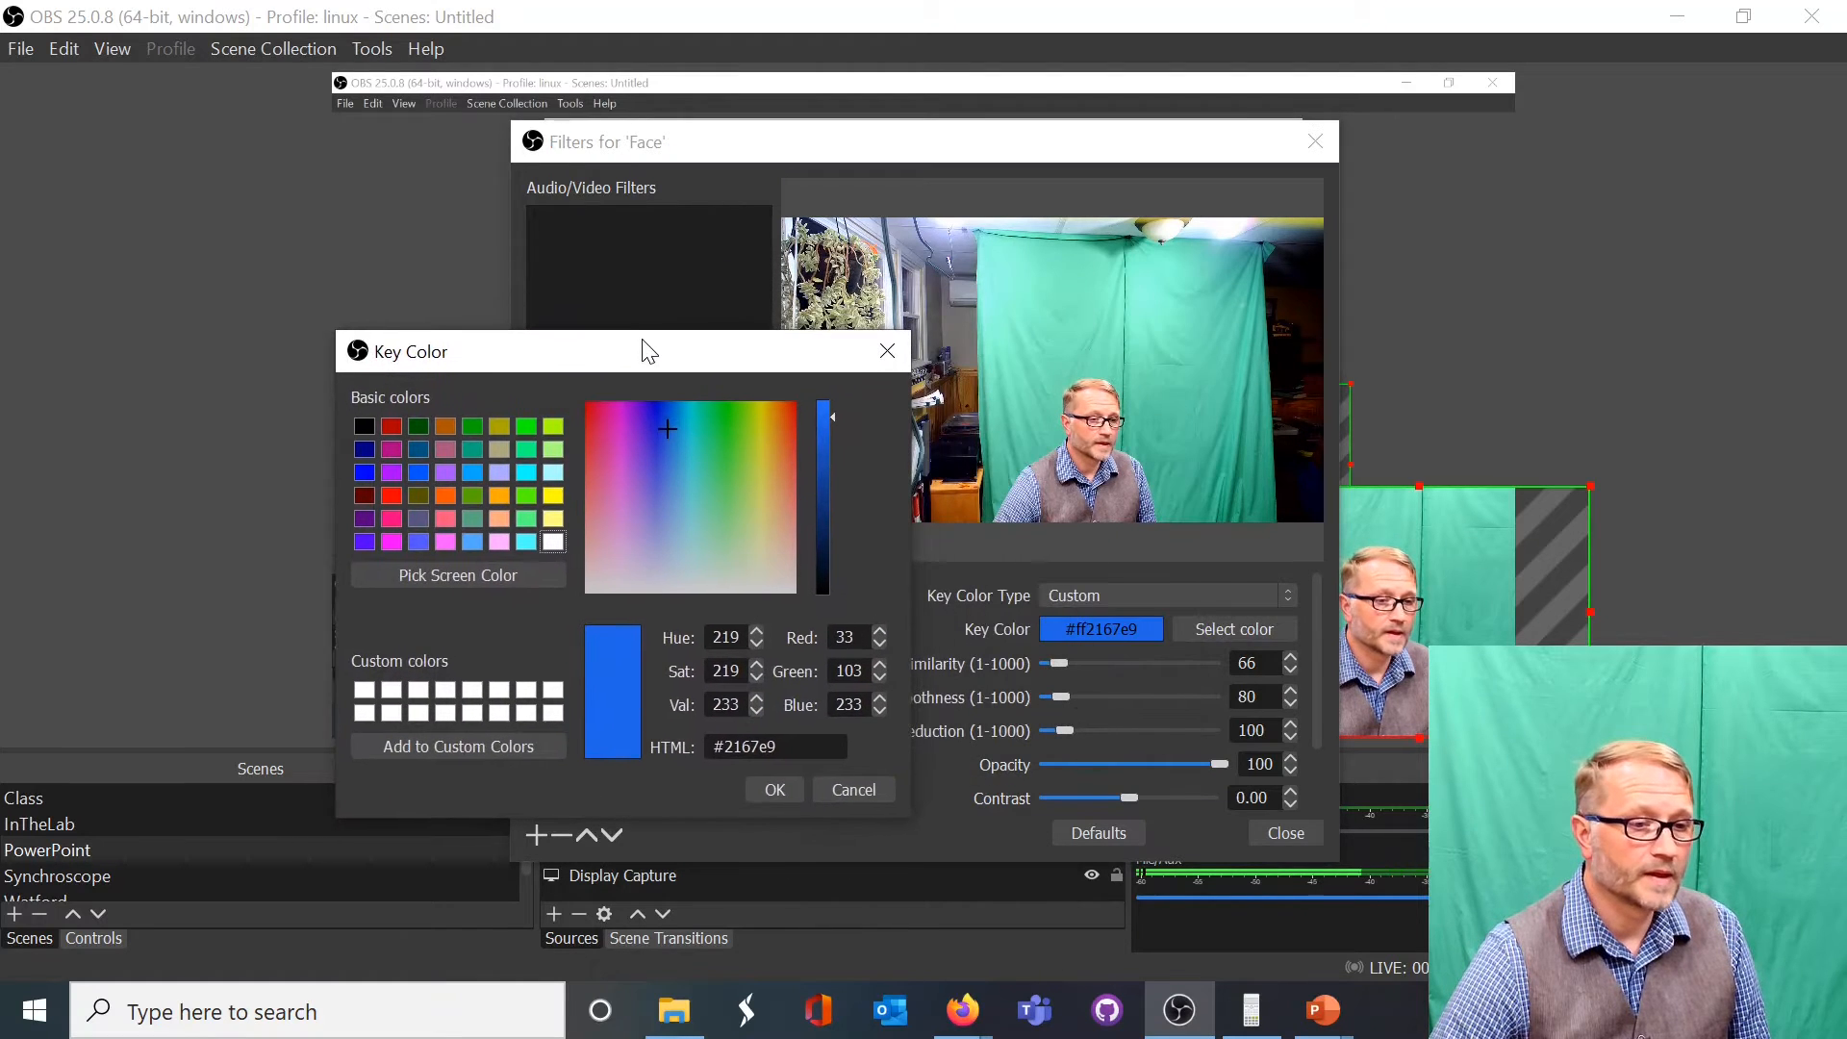
pyautogui.click(454, 577)
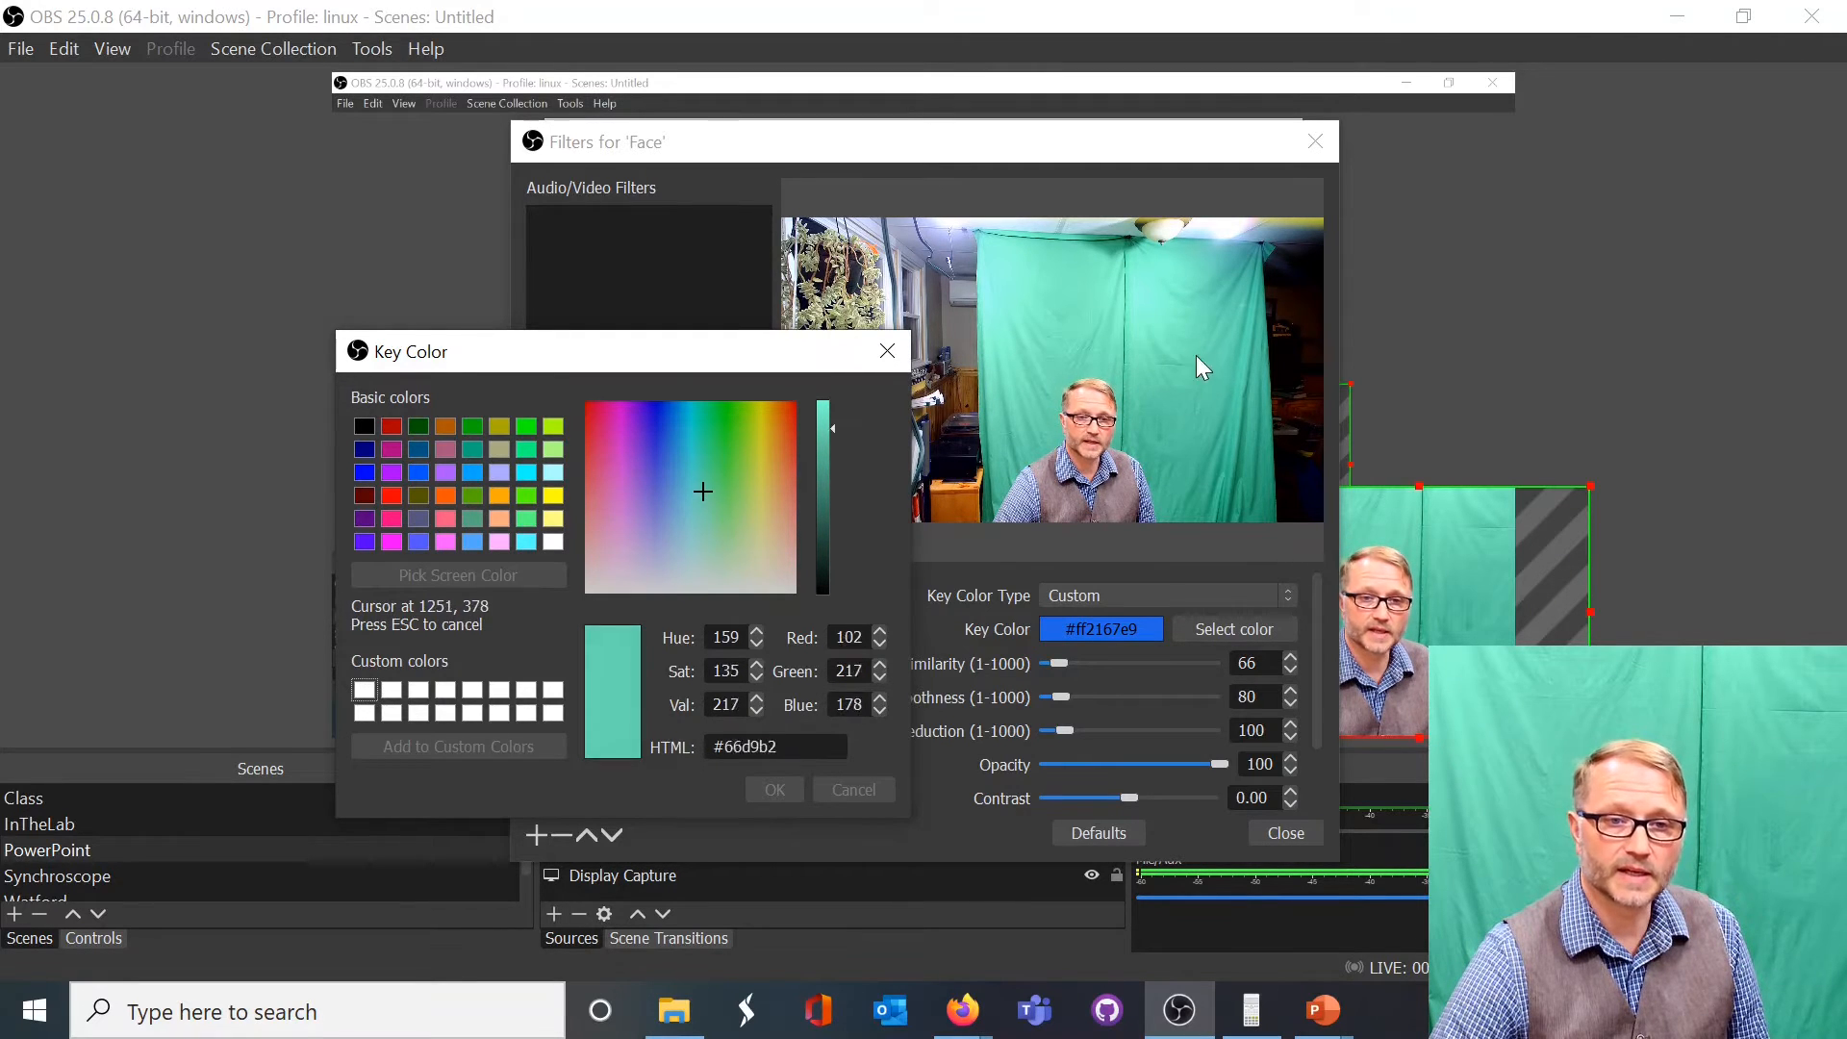
pyautogui.click(1031, 338)
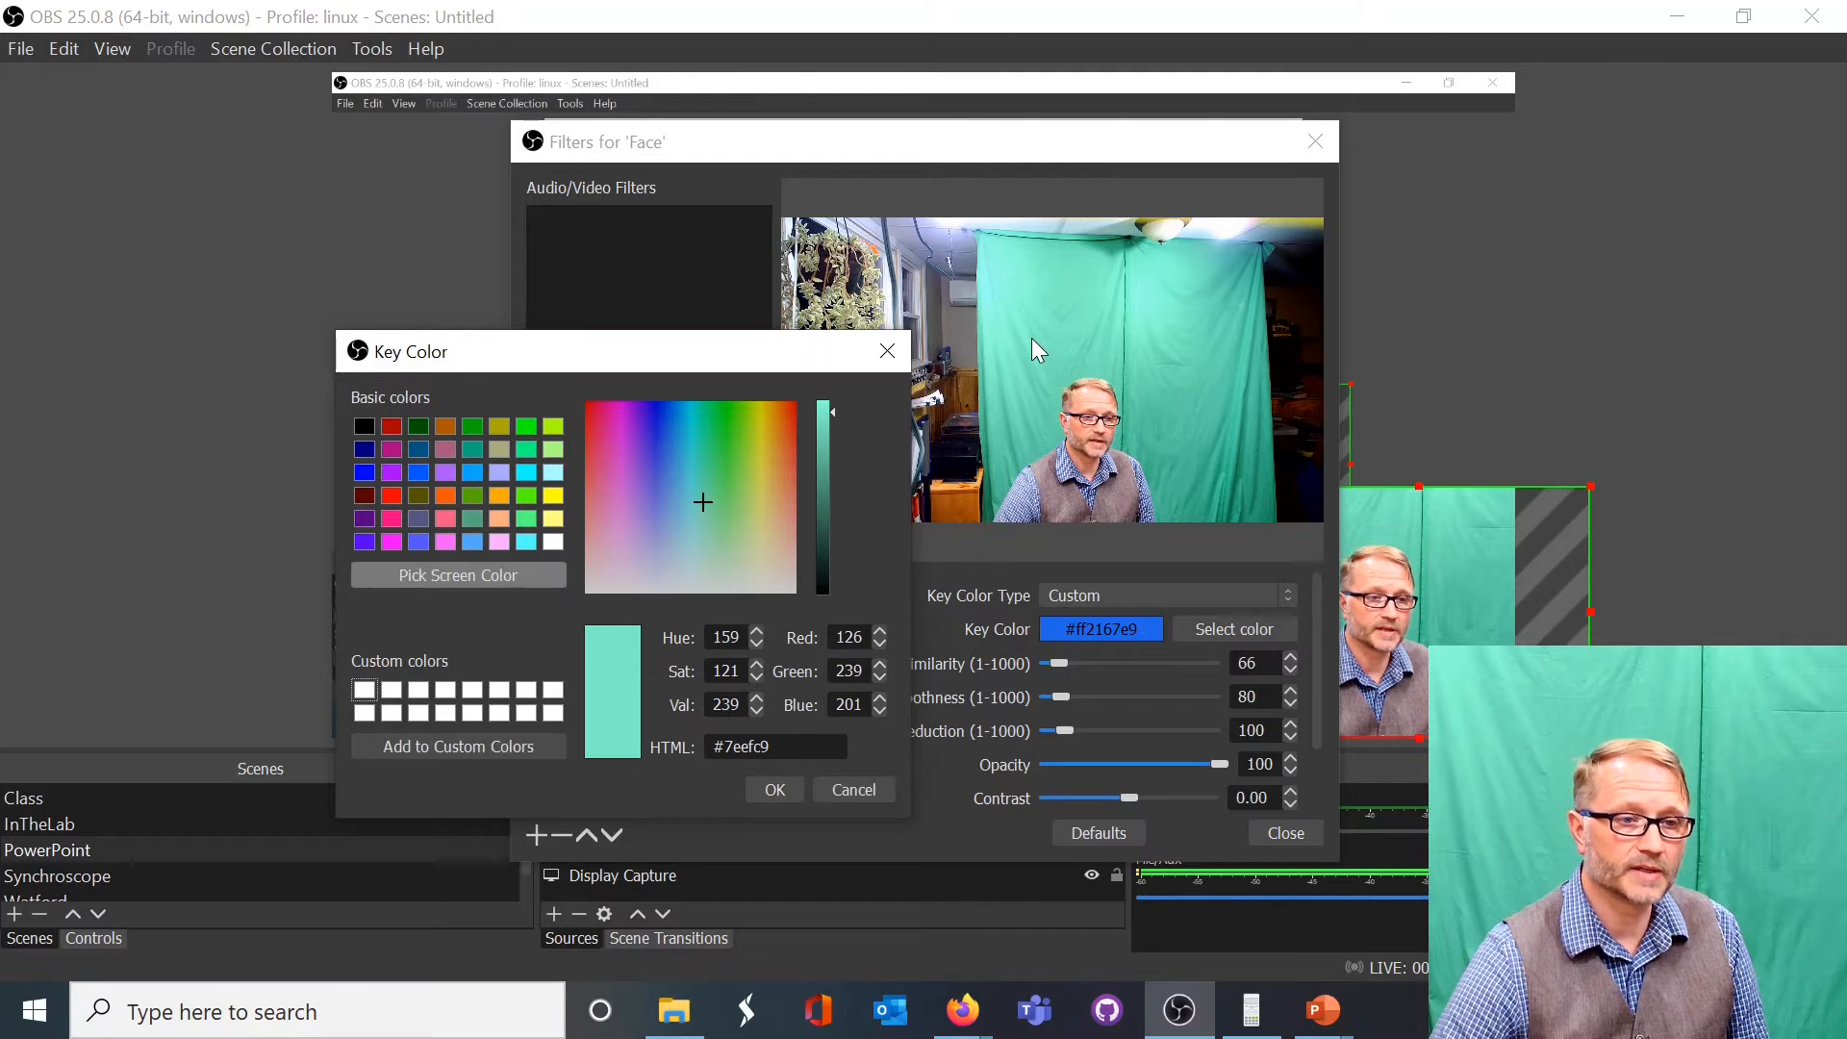
pyautogui.click(759, 794)
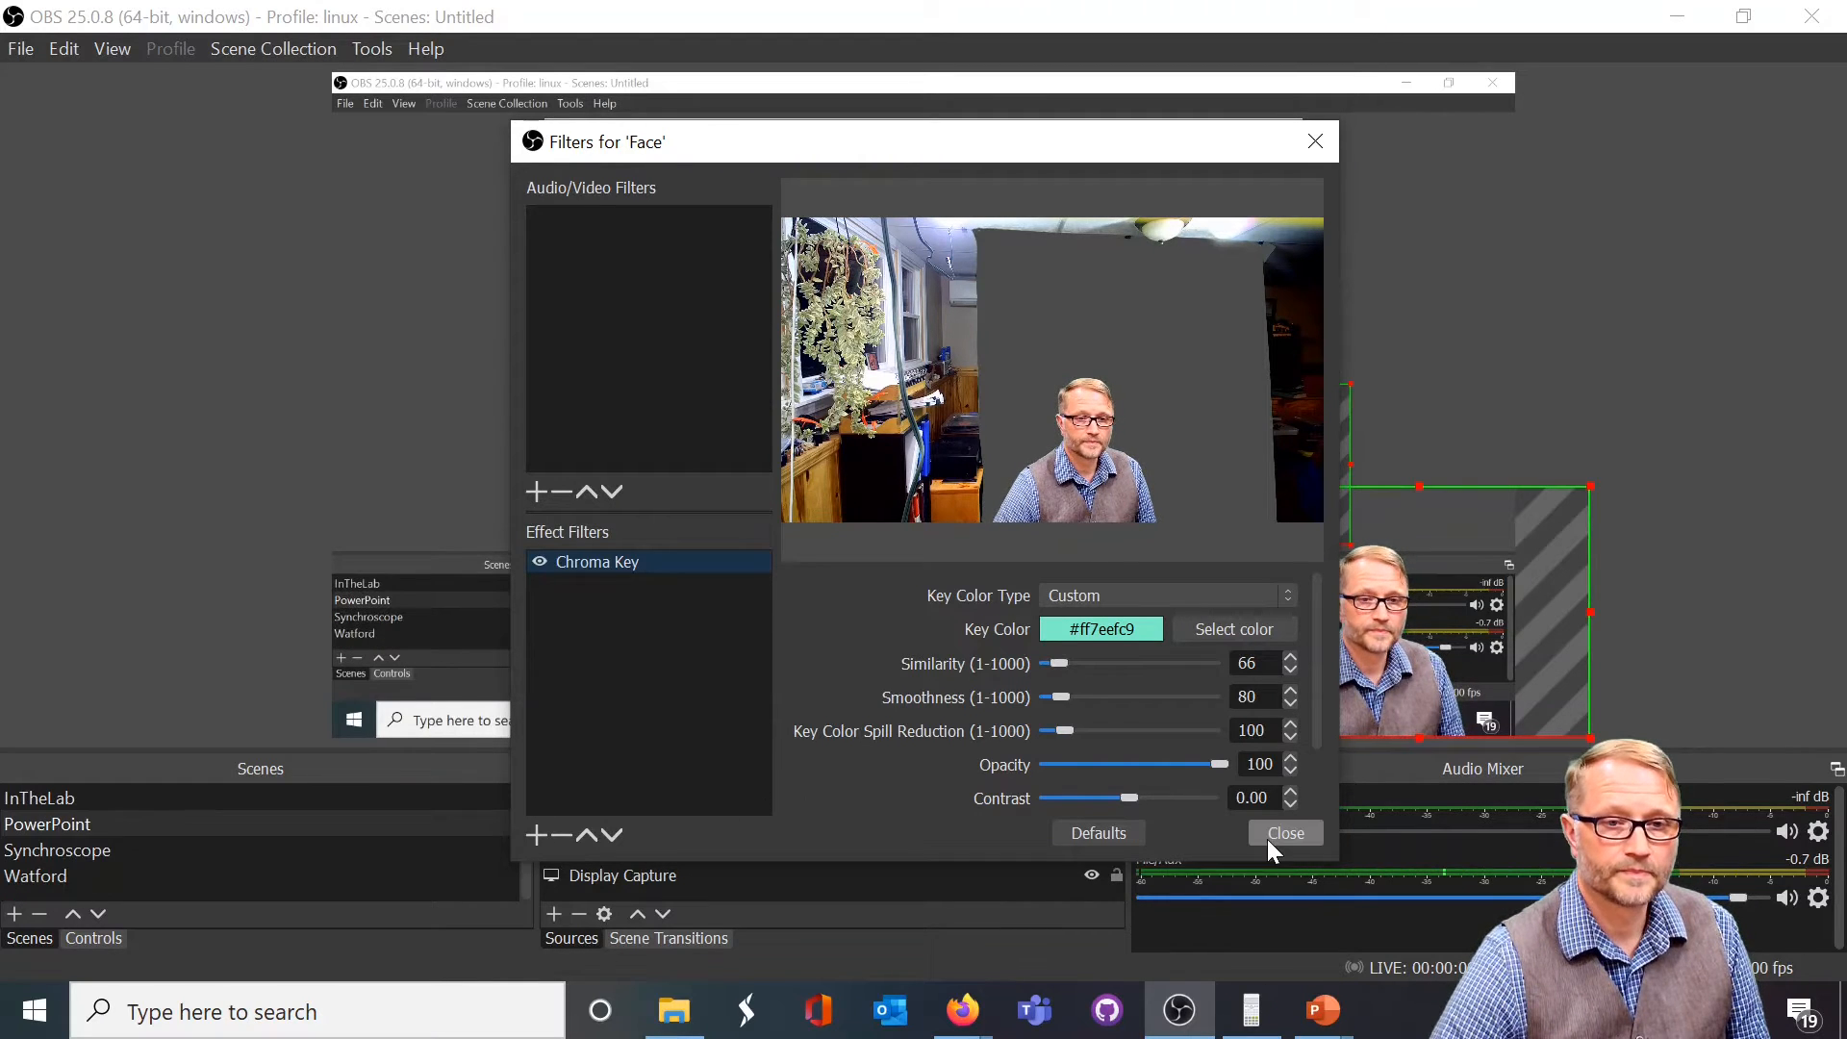
pyautogui.click(1267, 839)
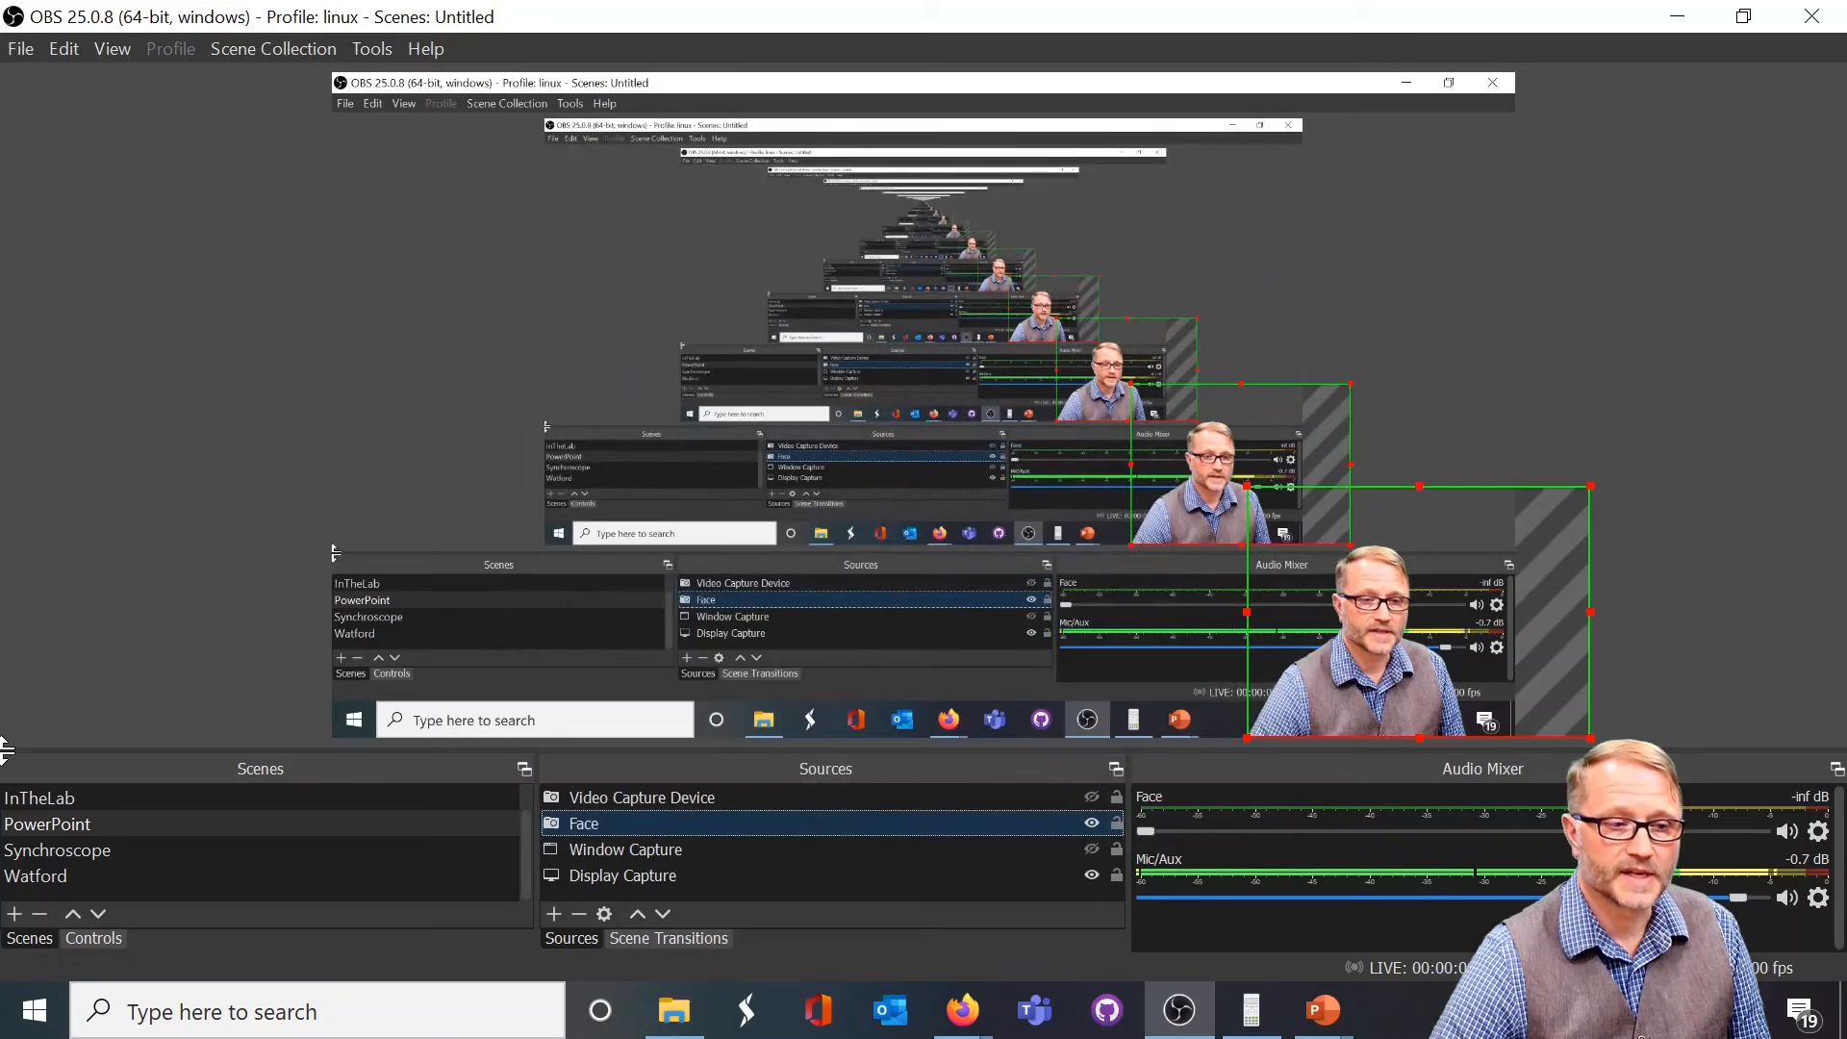
# Activate the Synchroscope scene, and draw two long green lines beneath the equation on the black MyPaint canvas
pyautogui.click(60, 852)
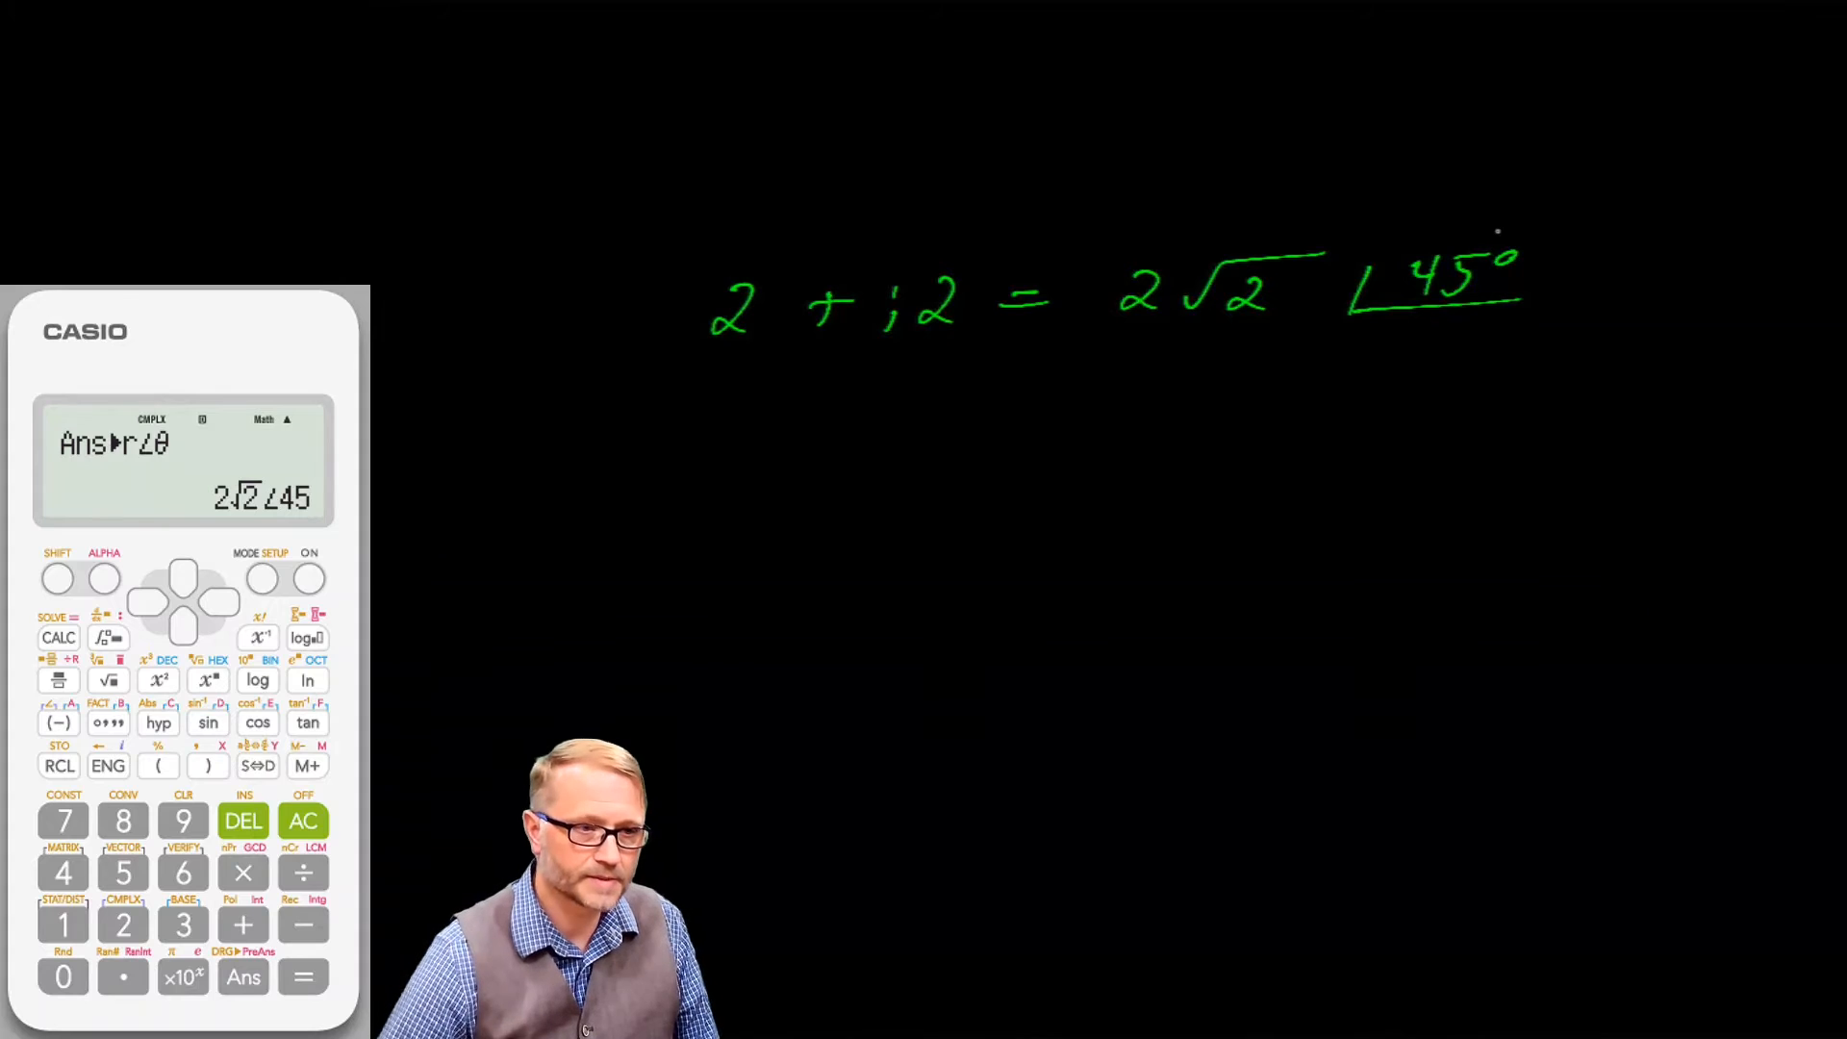
pyautogui.moveTo(585, 460); pyautogui.dragTo(1676, 419)
pyautogui.moveTo(537, 531); pyautogui.dragTo(1598, 483)
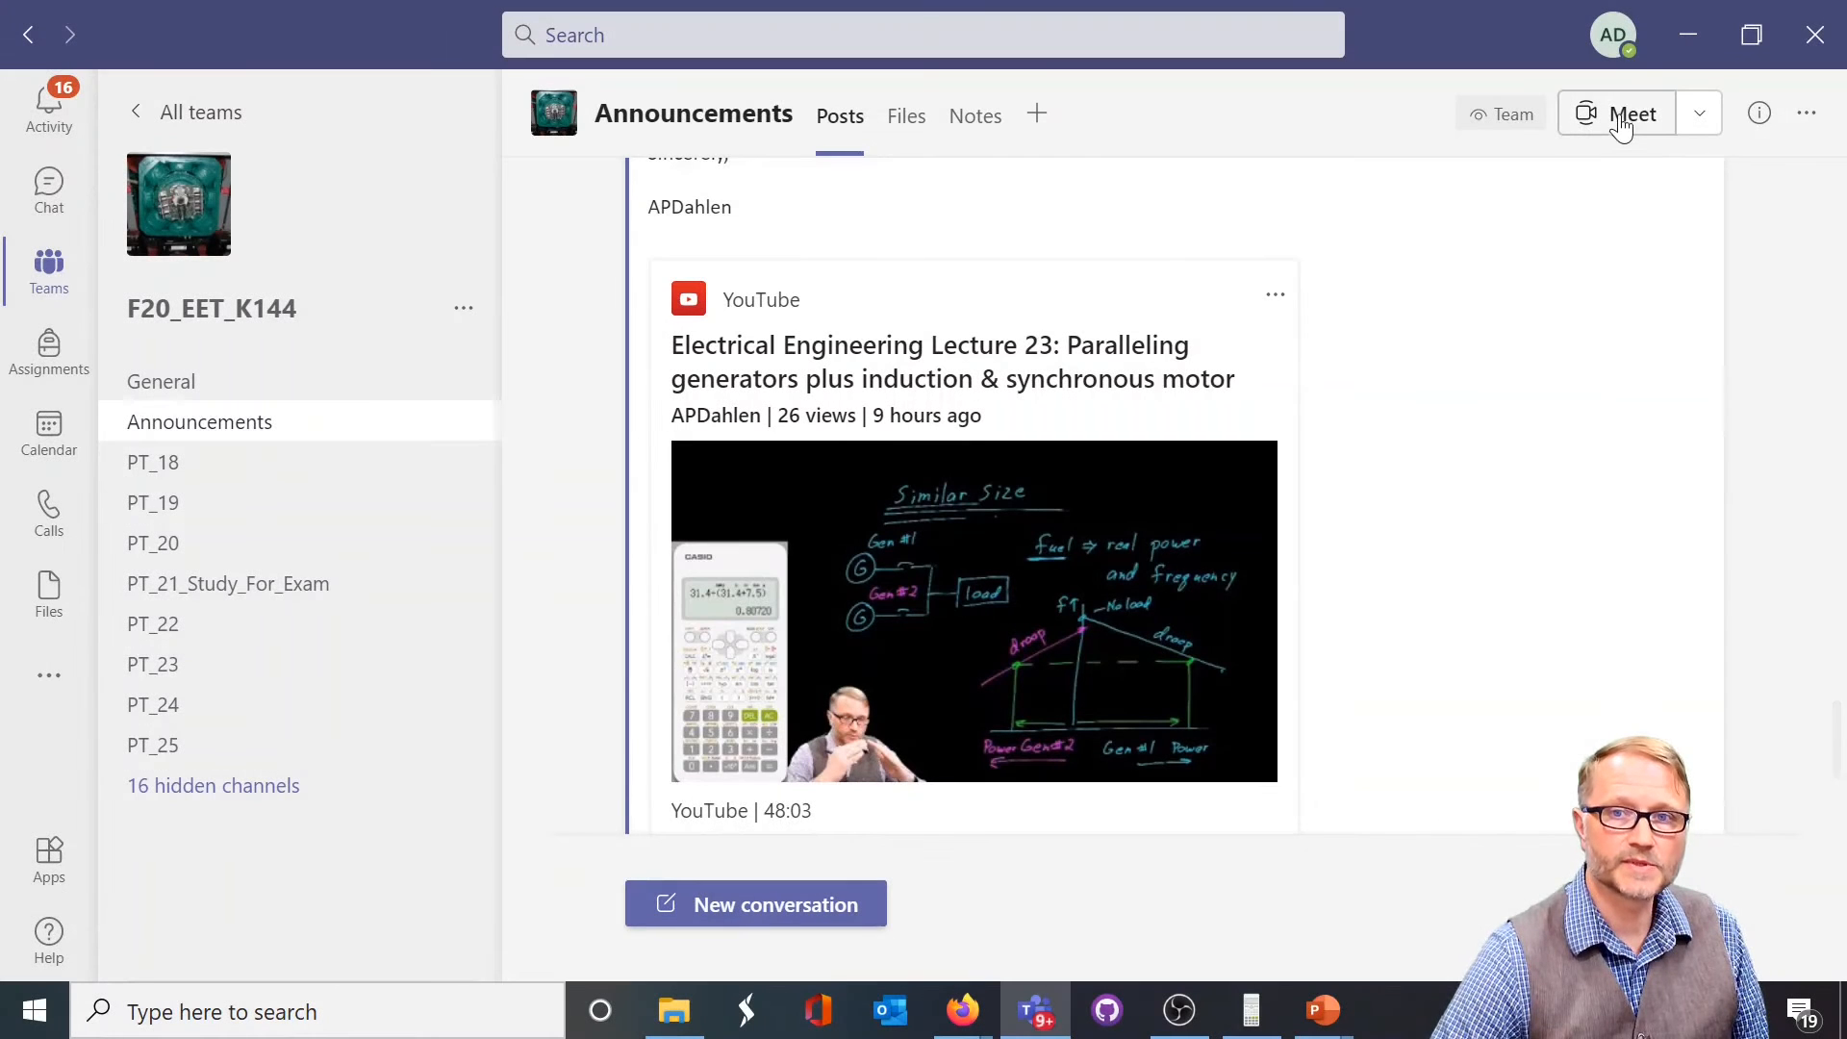
# Start a Teams meeting in the Announcements channel and open its device settings
pyautogui.click(1620, 113)
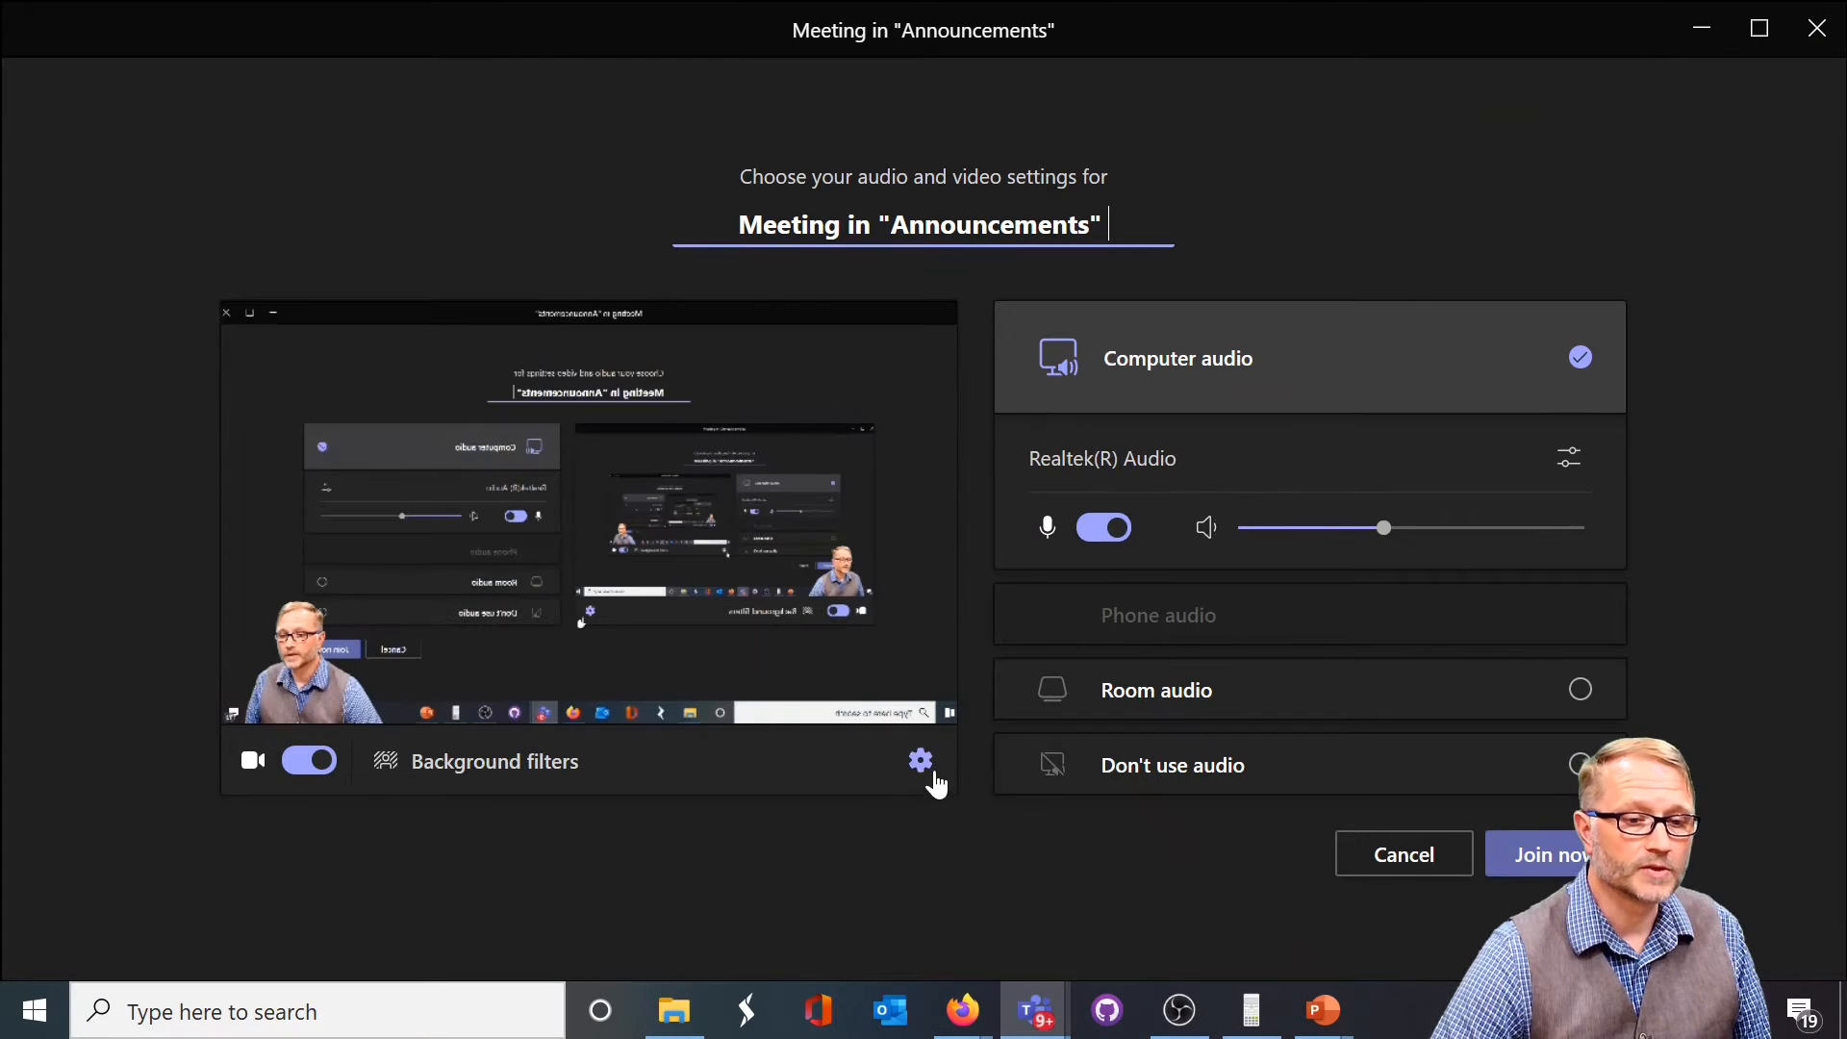
pyautogui.click(924, 762)
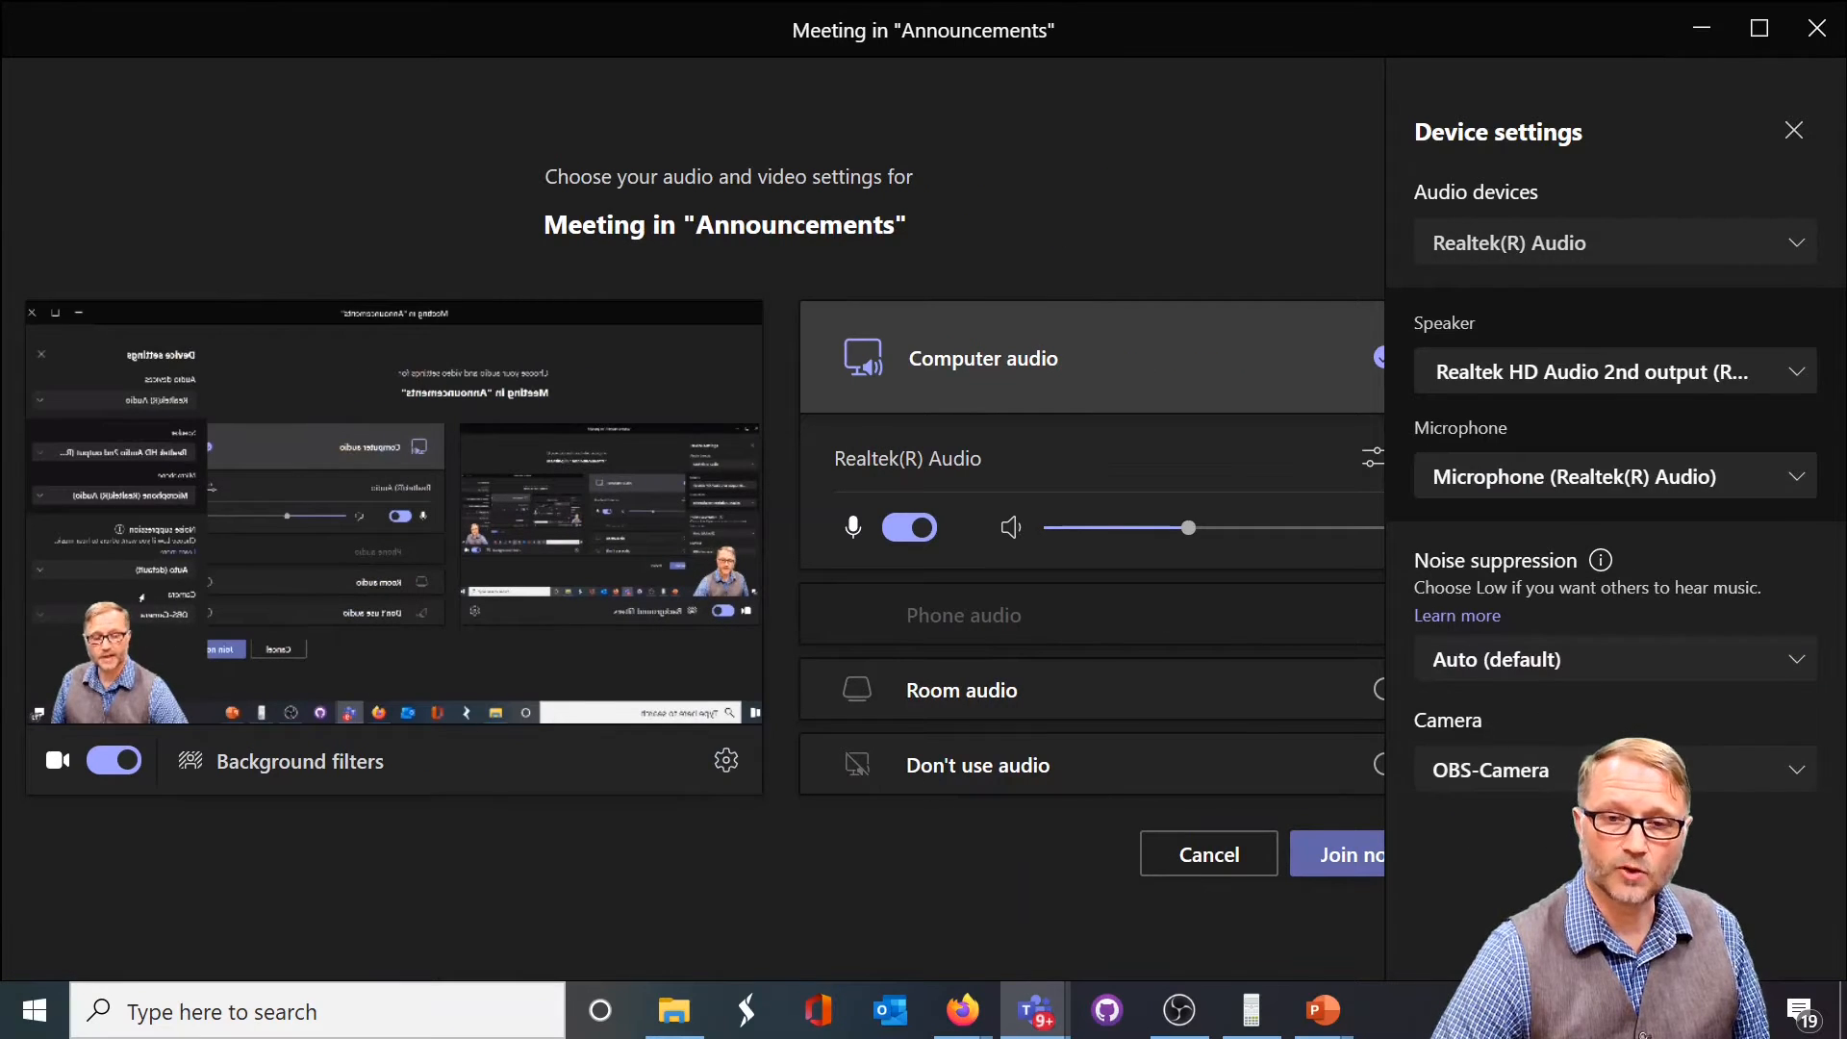
# Switch to OBS and activate the Class scene
pyautogui.click(1179, 1010)
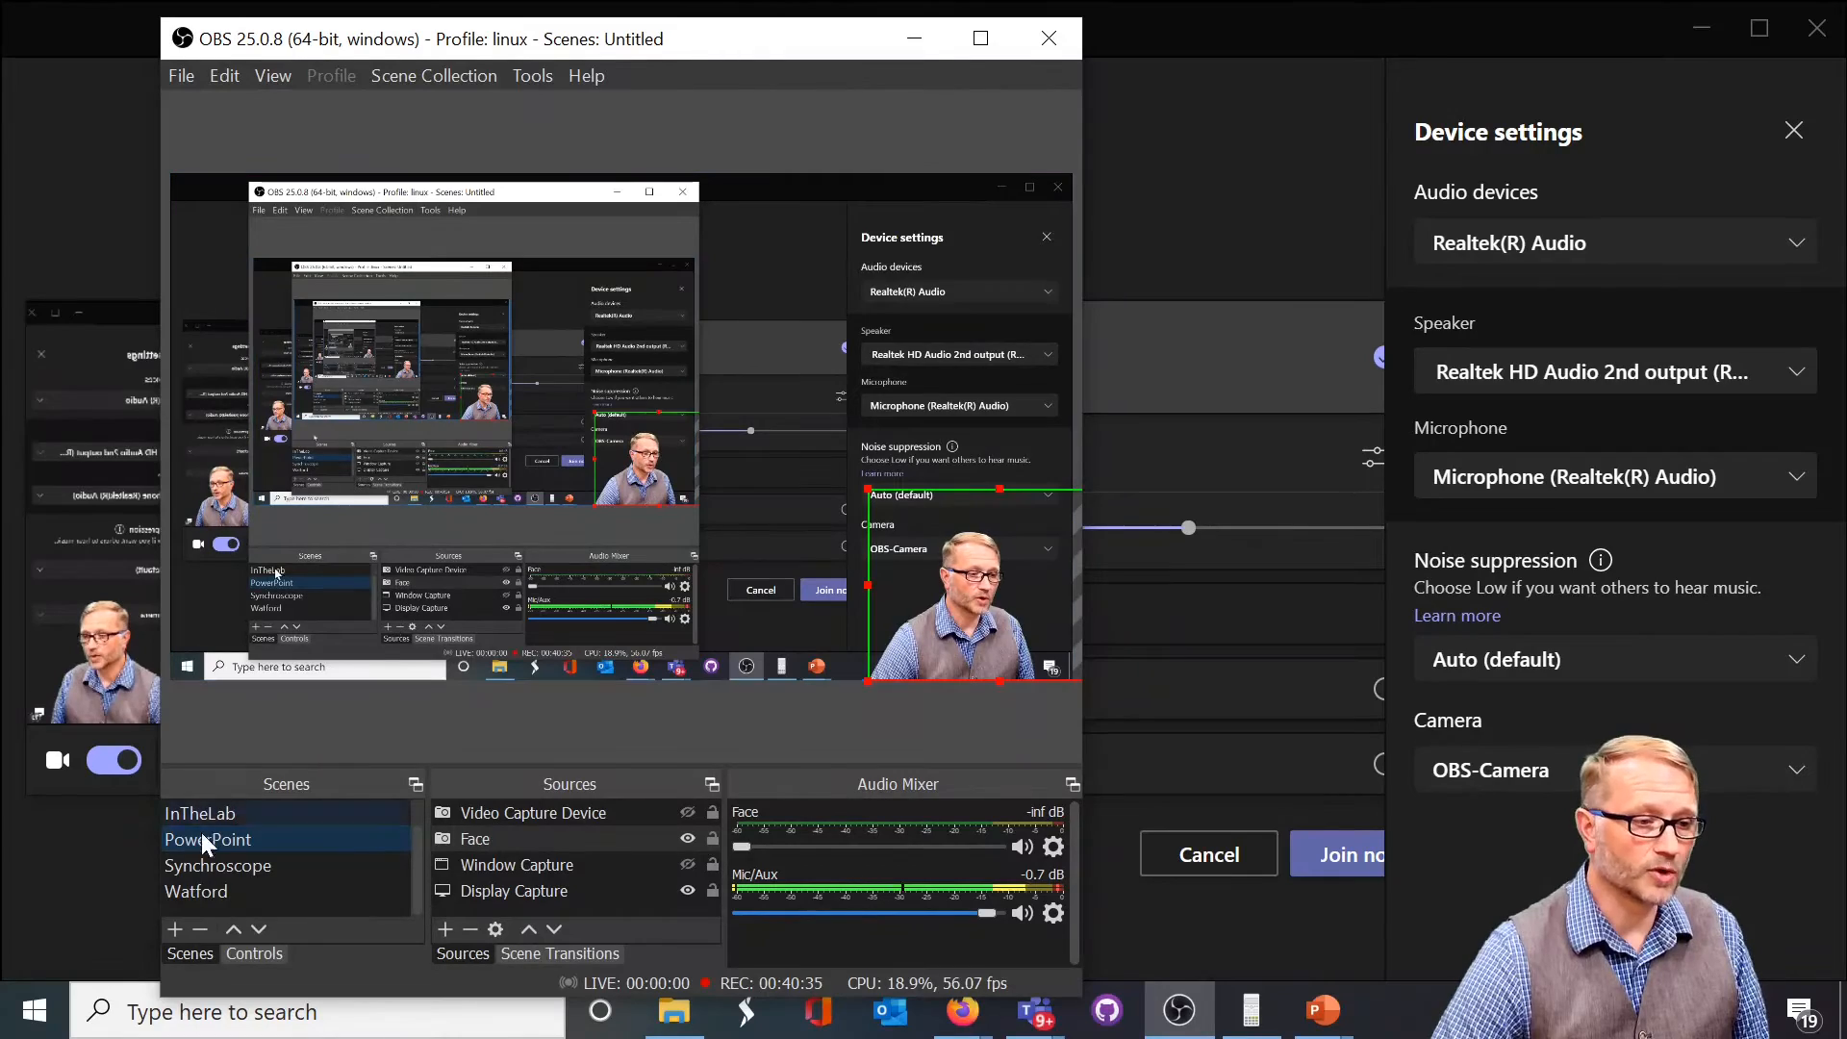
pyautogui.scroll(1, 416, 837)
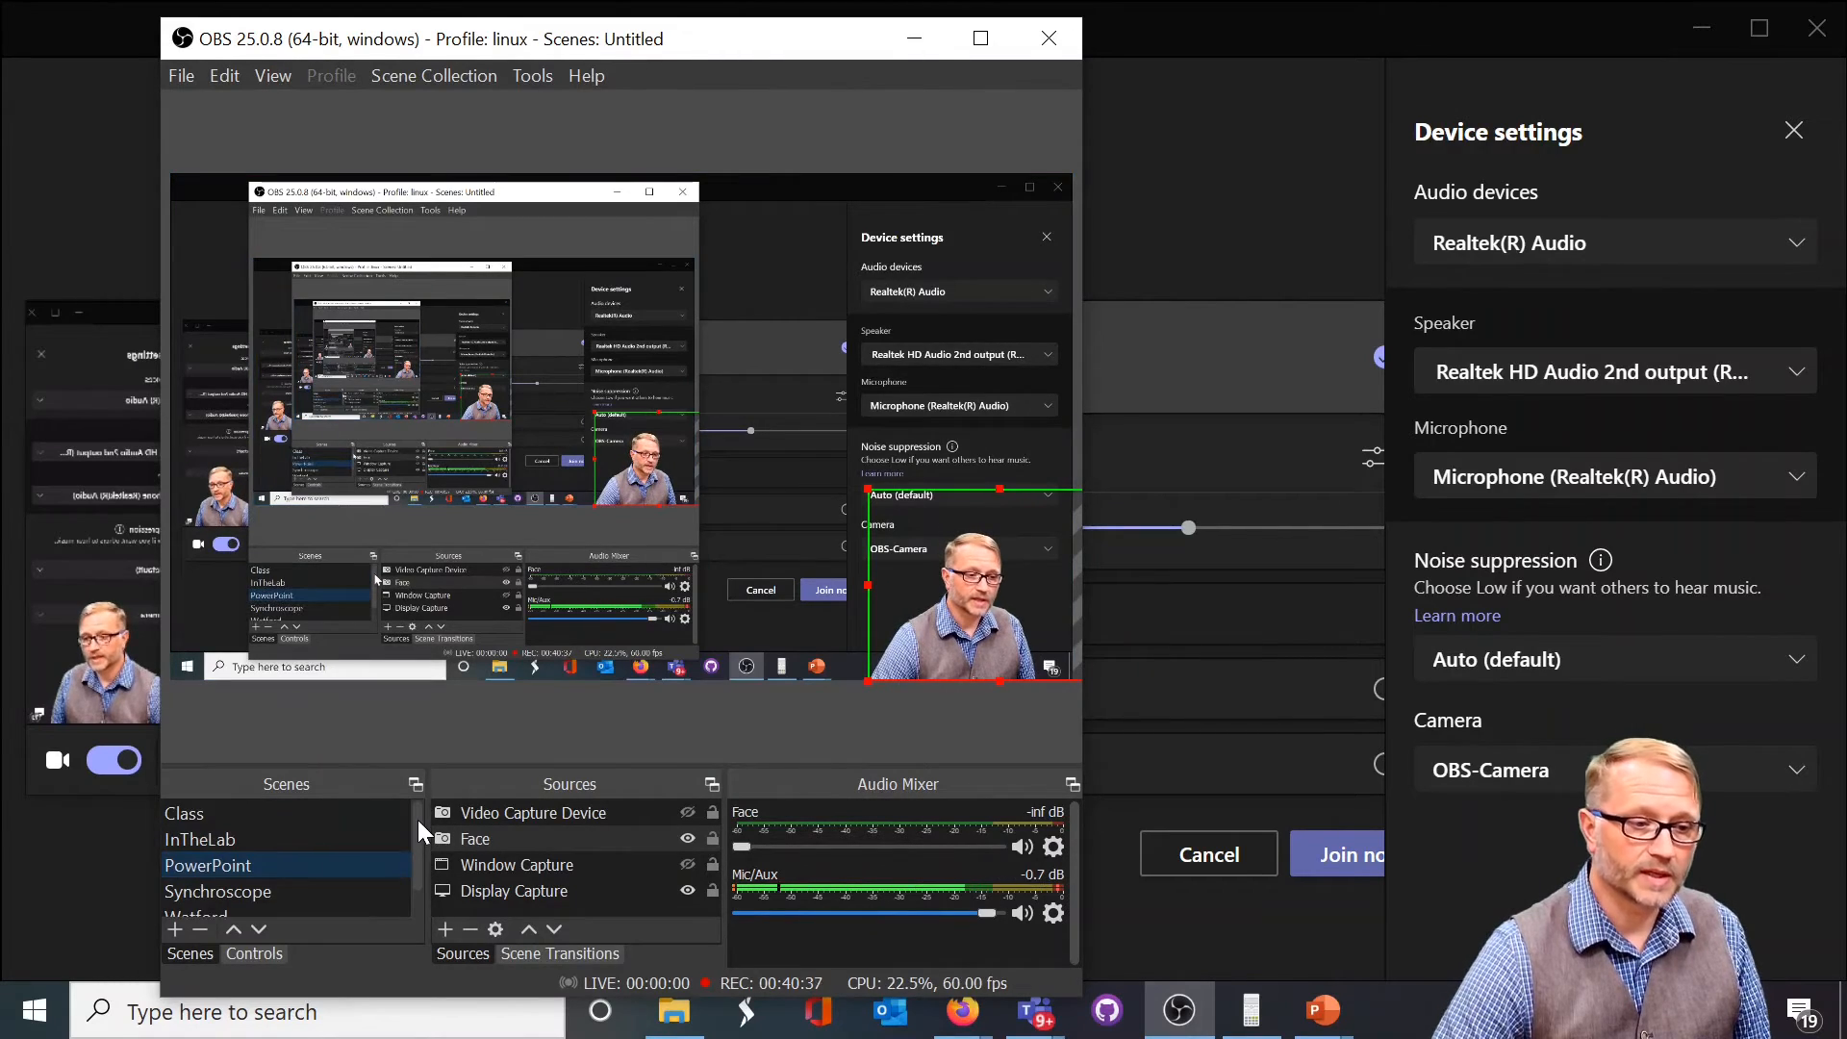
pyautogui.click(318, 816)
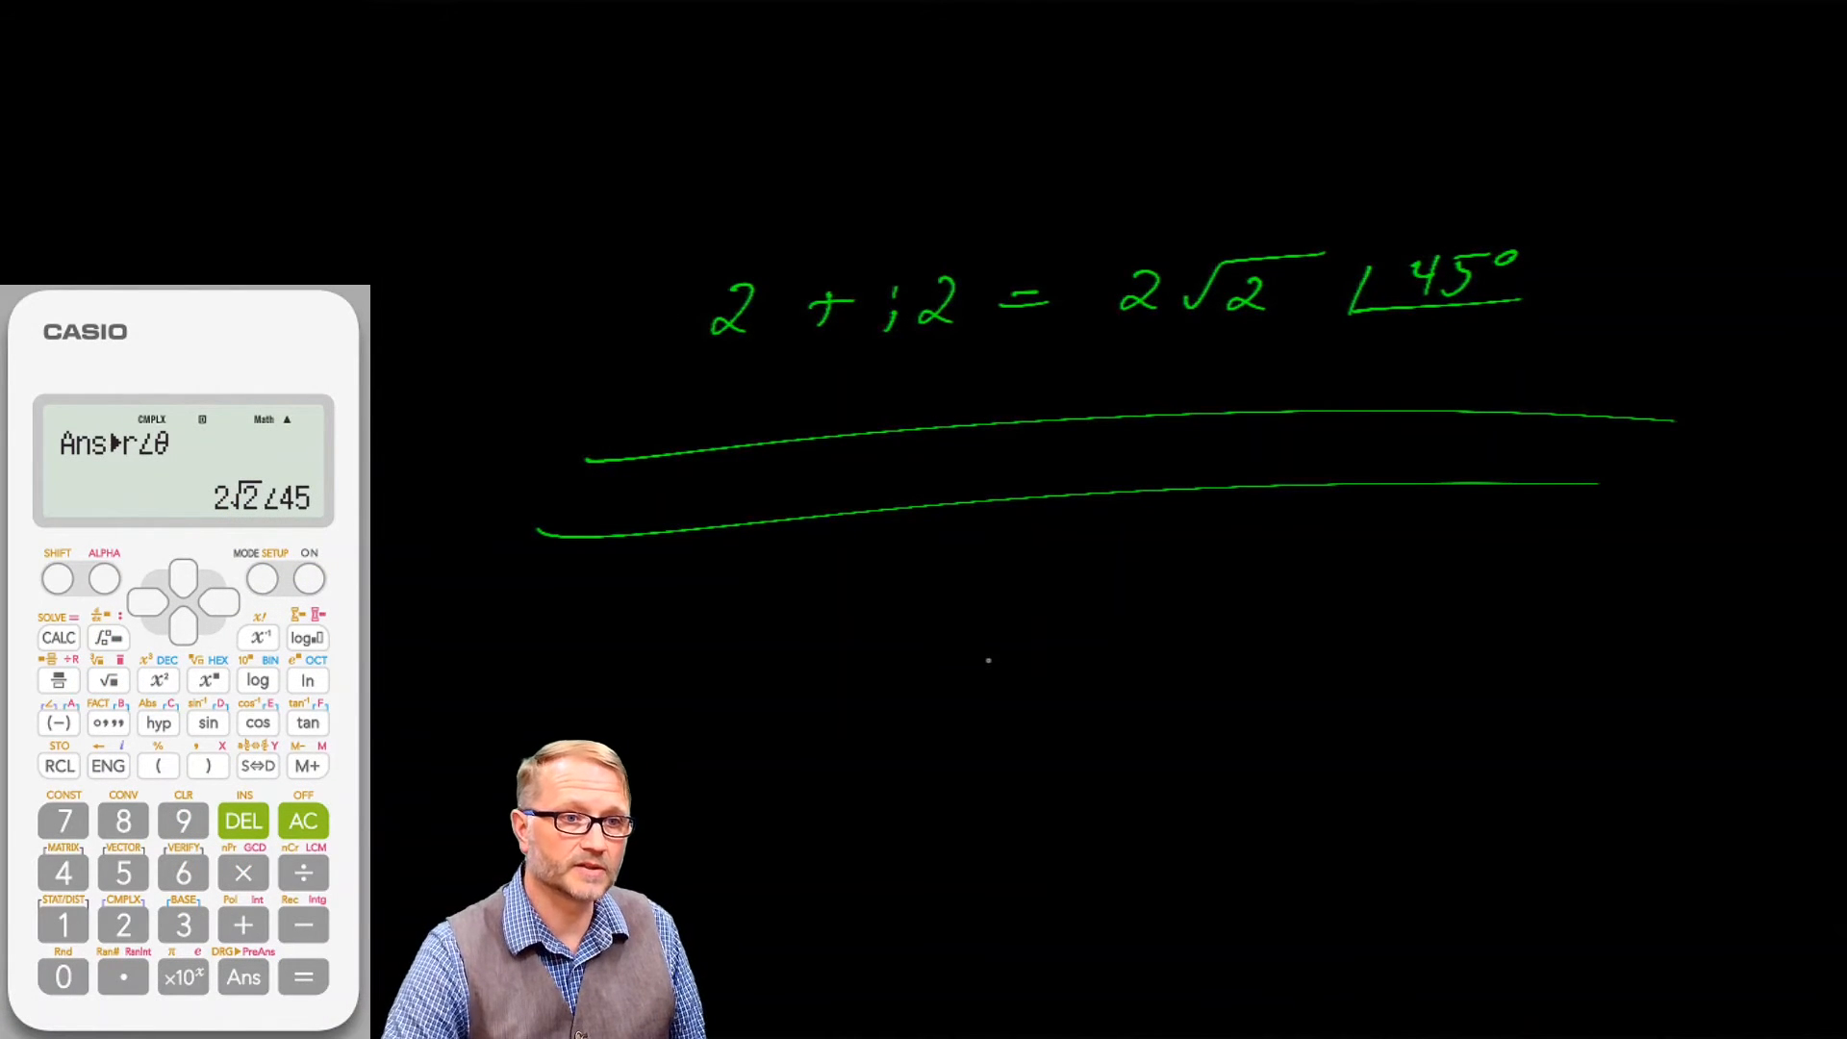
# Handwrite "Hello" in cyan below the green lines on the canvas and underline it
pyautogui.moveTo(980, 617)
pyautogui.mouseDown()
pyautogui.moveTo(975, 683)
pyautogui.moveTo(1001, 681)
pyautogui.mouseUp()
pyautogui.moveTo(972, 653); pyautogui.dragTo(1008, 647)
pyautogui.moveTo(1013, 662); pyautogui.dragTo(1044, 674)
pyautogui.moveTo(1074, 605); pyautogui.dragTo(1059, 679)
pyautogui.moveTo(1102, 596)
pyautogui.mouseDown()
pyautogui.moveTo(1089, 676)
pyautogui.moveTo(1127, 656)
pyautogui.mouseUp()
pyautogui.moveTo(927, 725); pyautogui.dragTo(1217, 700)
# Show the PowerPoint scene, switch to the Synchroscope scene, and return to the PowerPoint scene
pyautogui.click(225, 868)
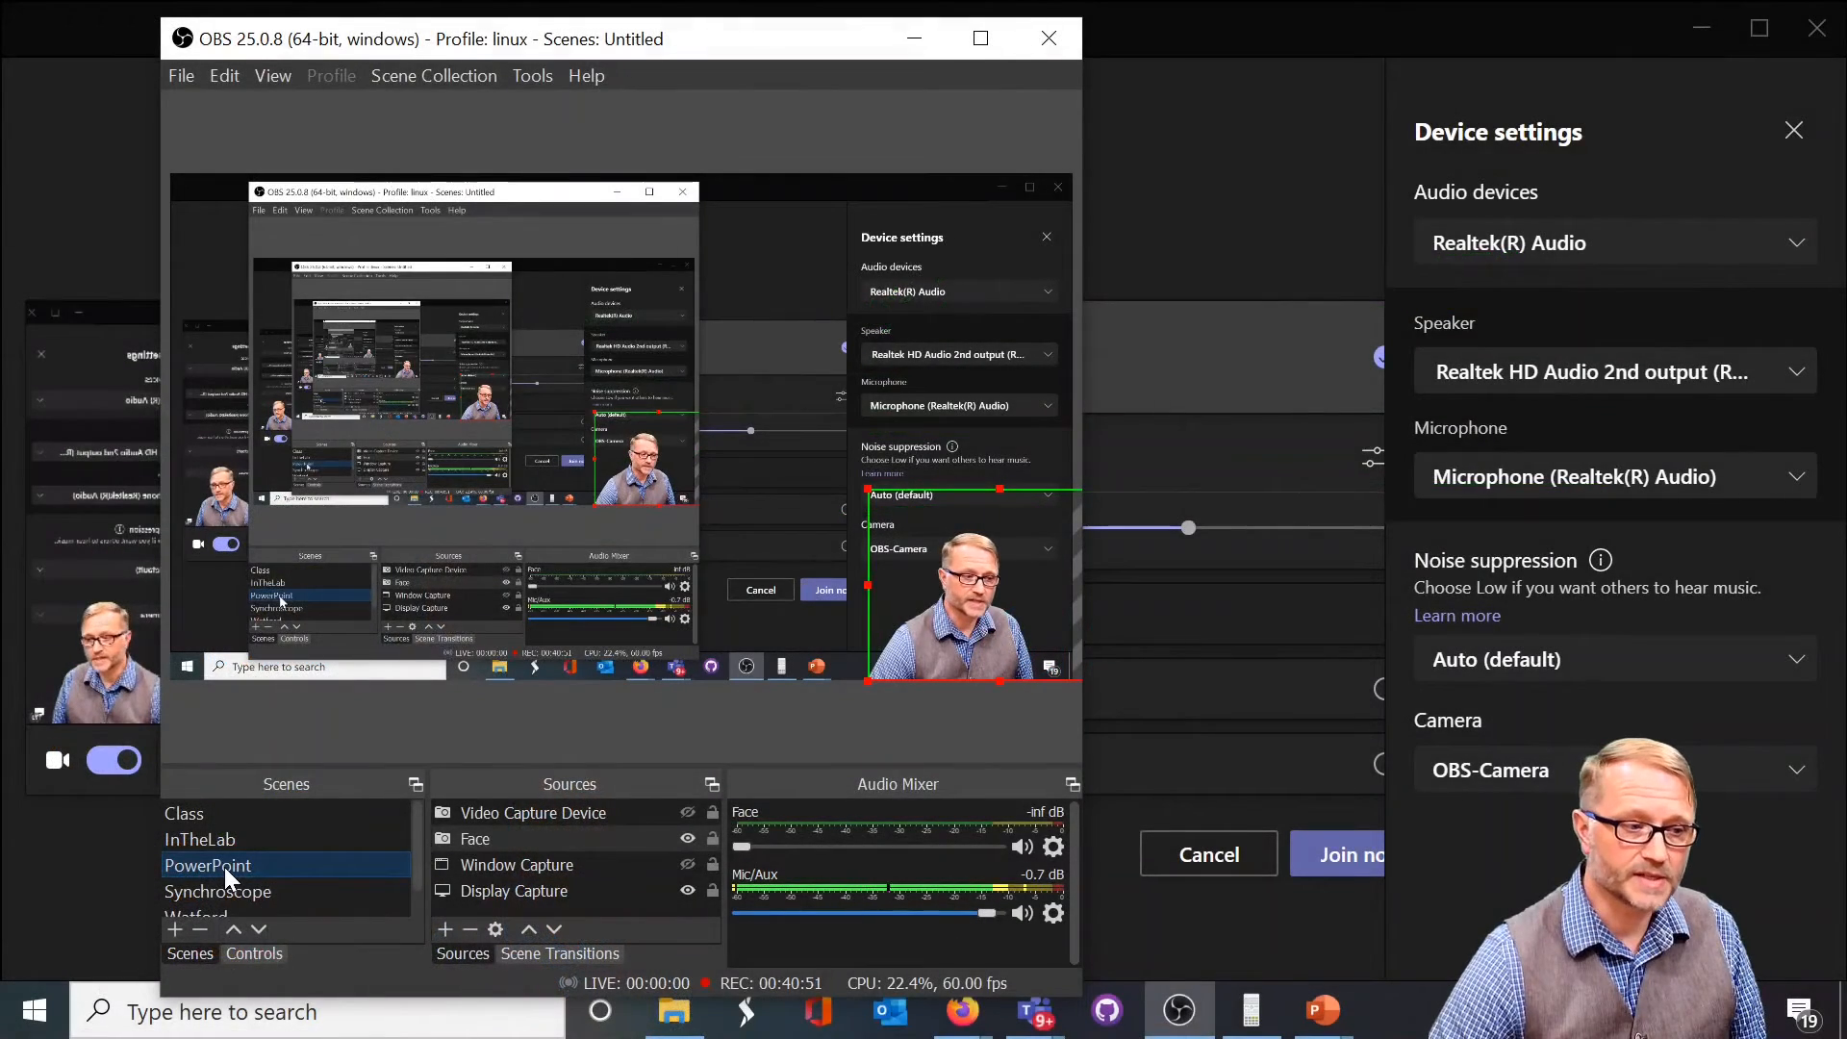
pyautogui.click(223, 890)
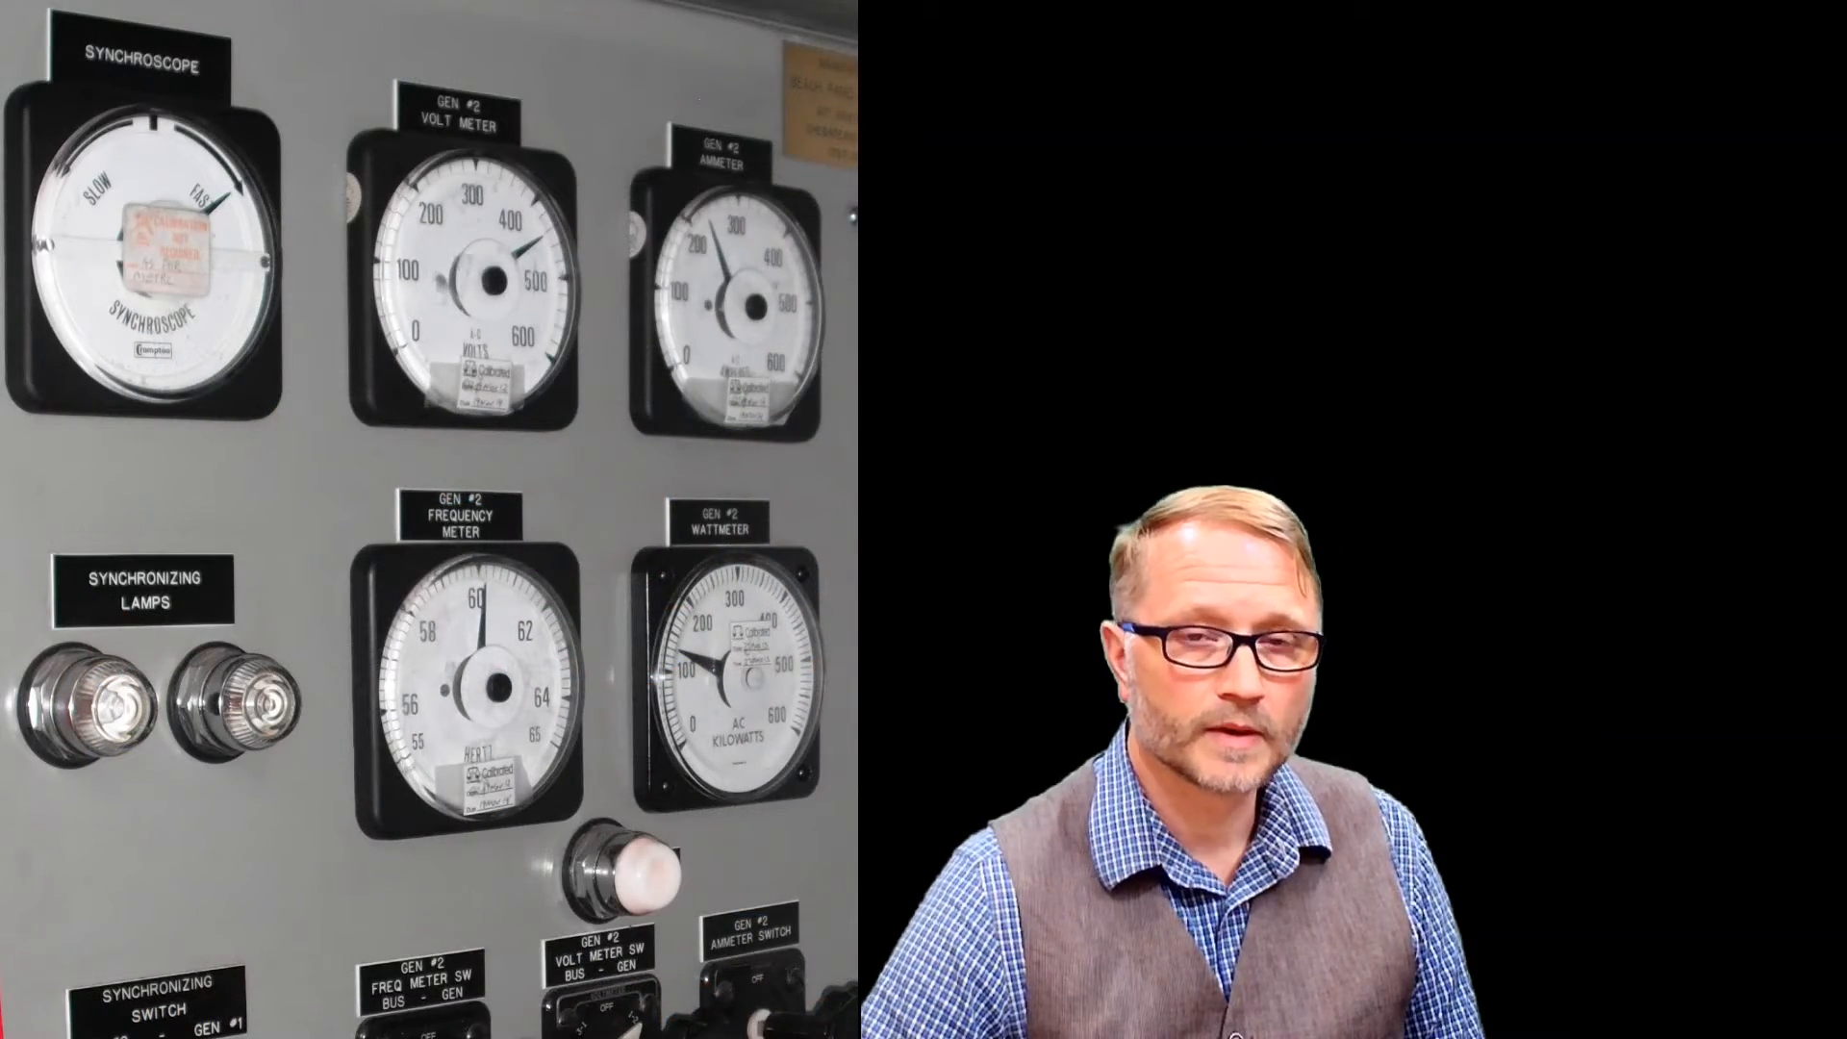
pyautogui.click(70, 826)
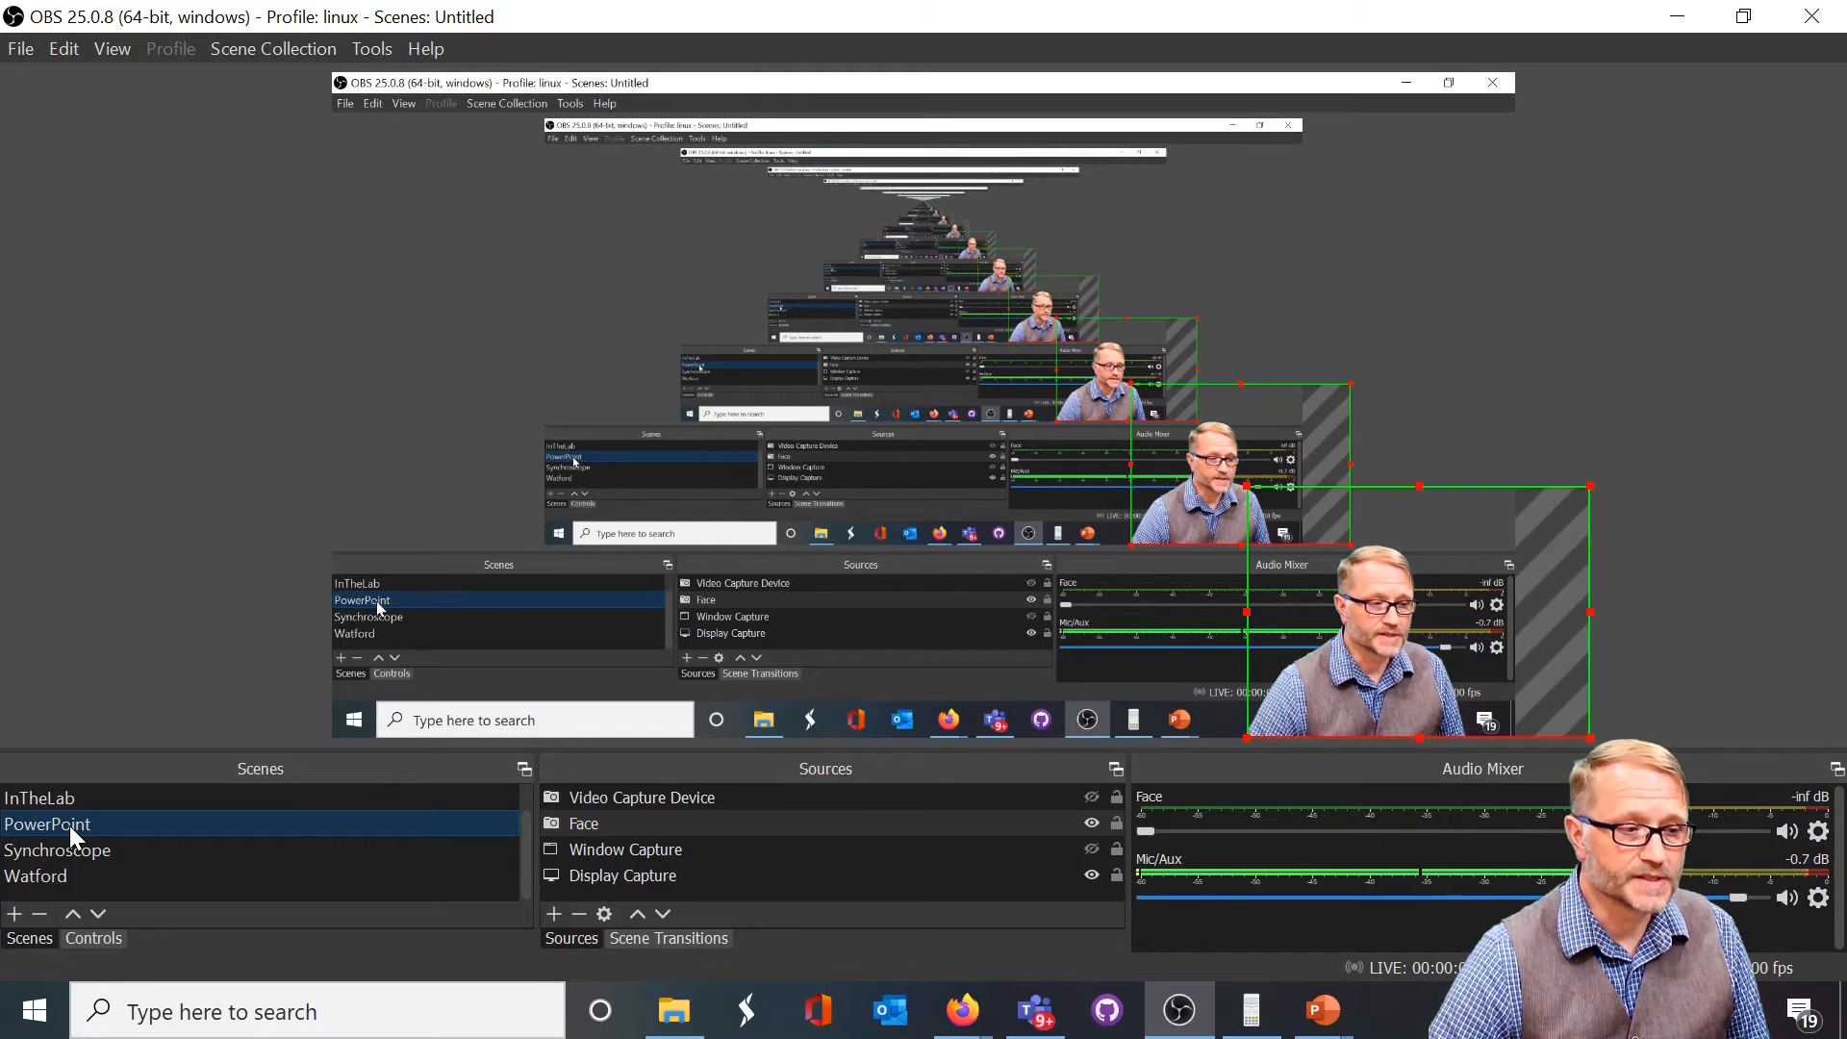
# View the streaming and recording controls in OBS and return to the scene list
pyautogui.click(92, 938)
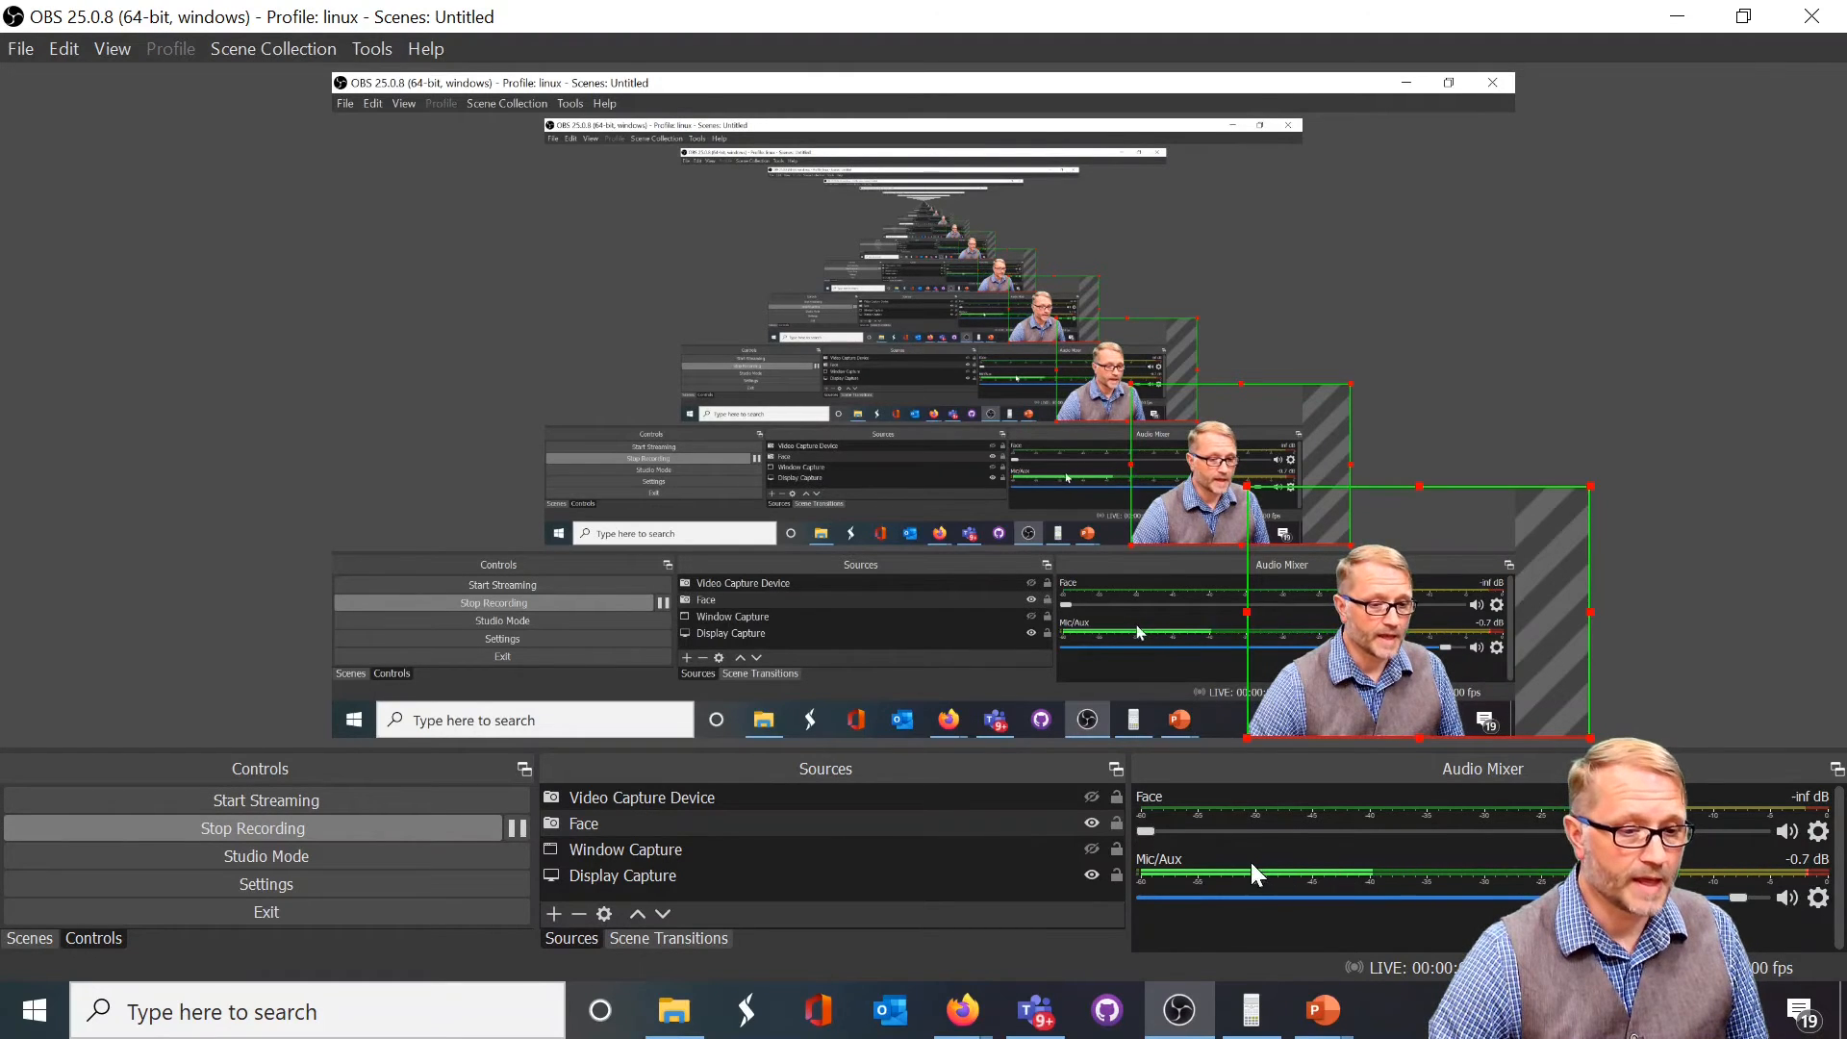
pyautogui.click(568, 802)
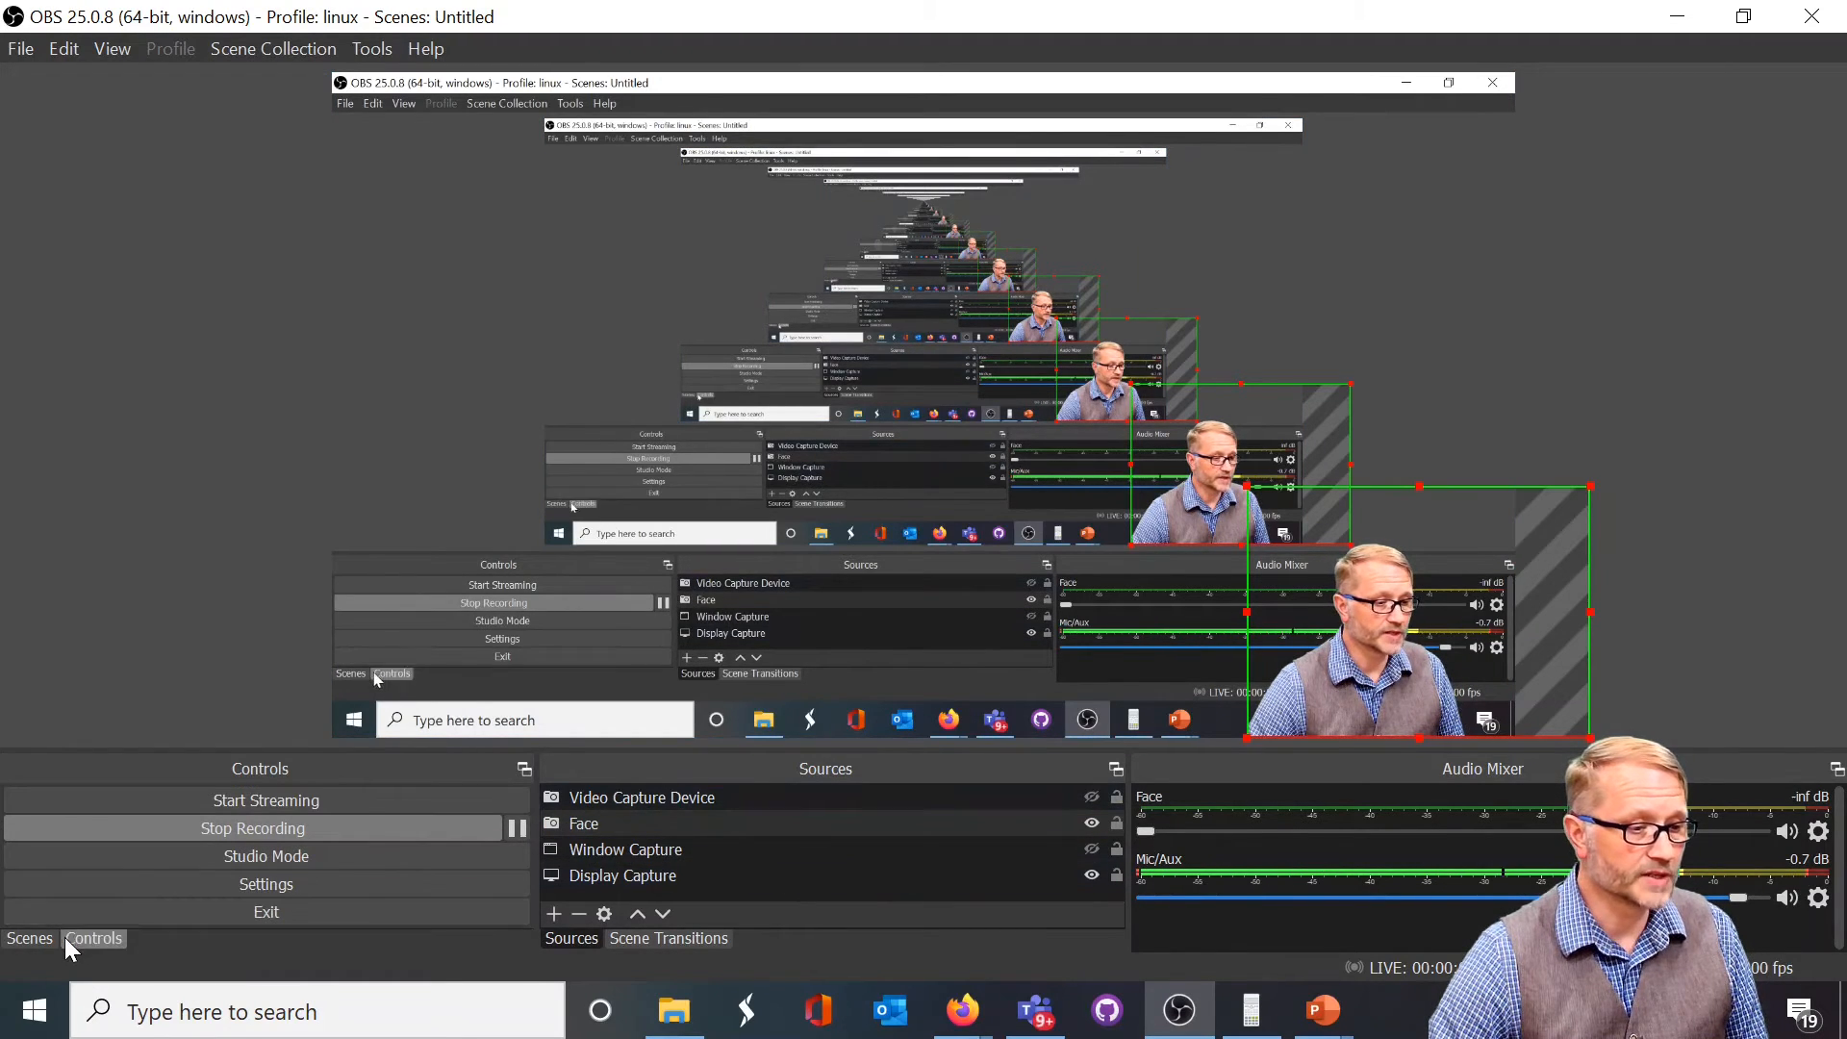
pyautogui.click(37, 942)
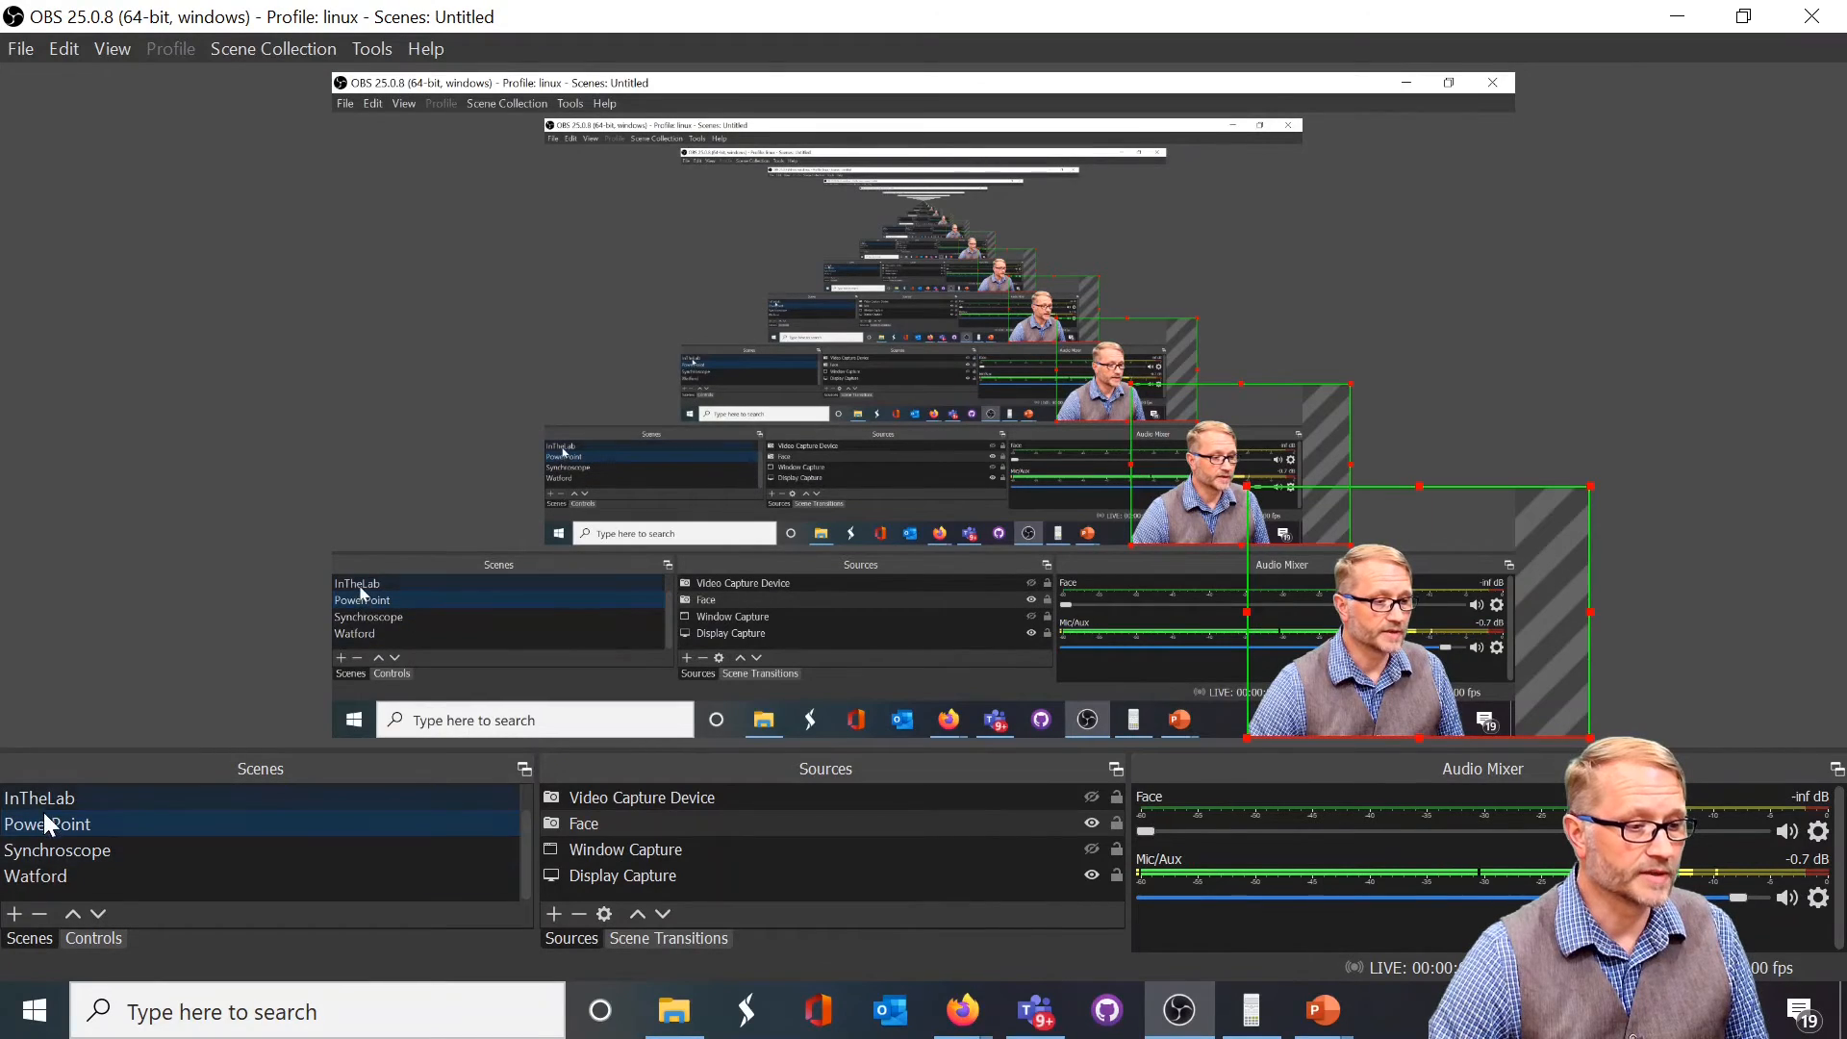
# Activate the Class scene to show the drawing canvas, and return to the PowerPoint scene
pyautogui.moveTo(524, 858); pyautogui.dragTo(525, 817)
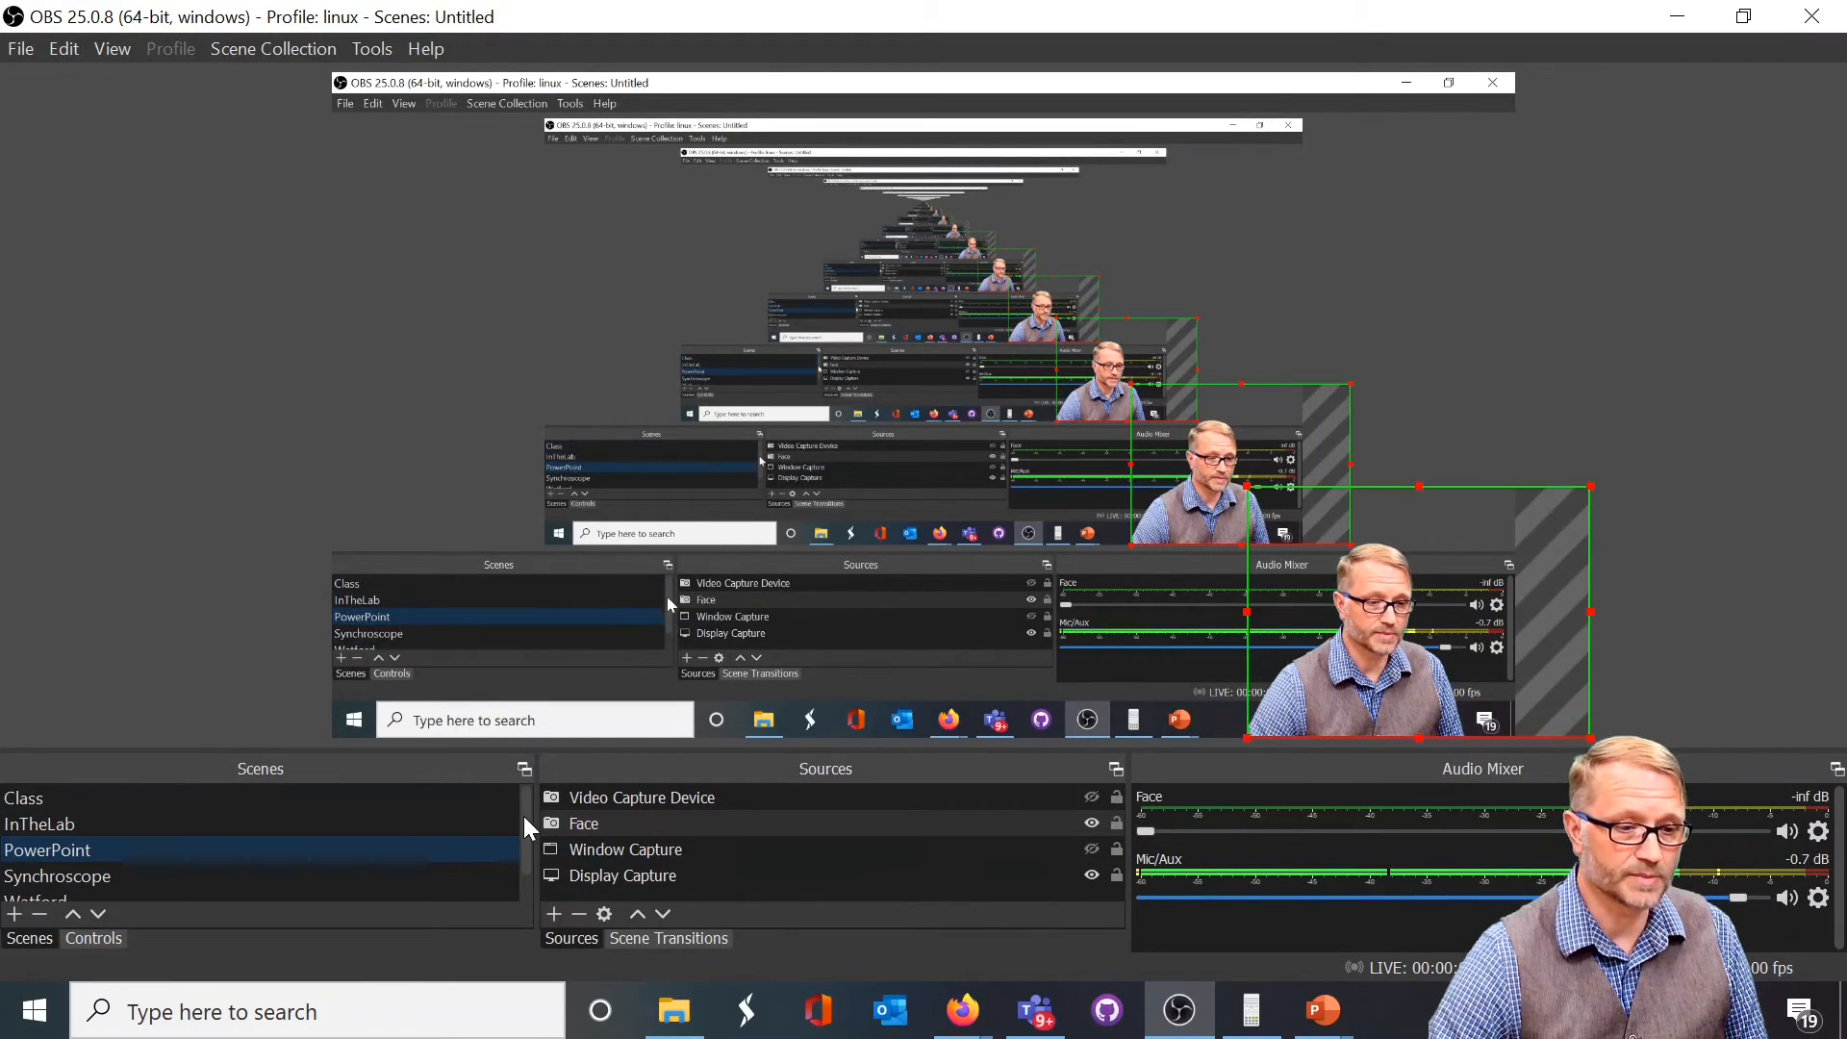
pyautogui.click(11, 807)
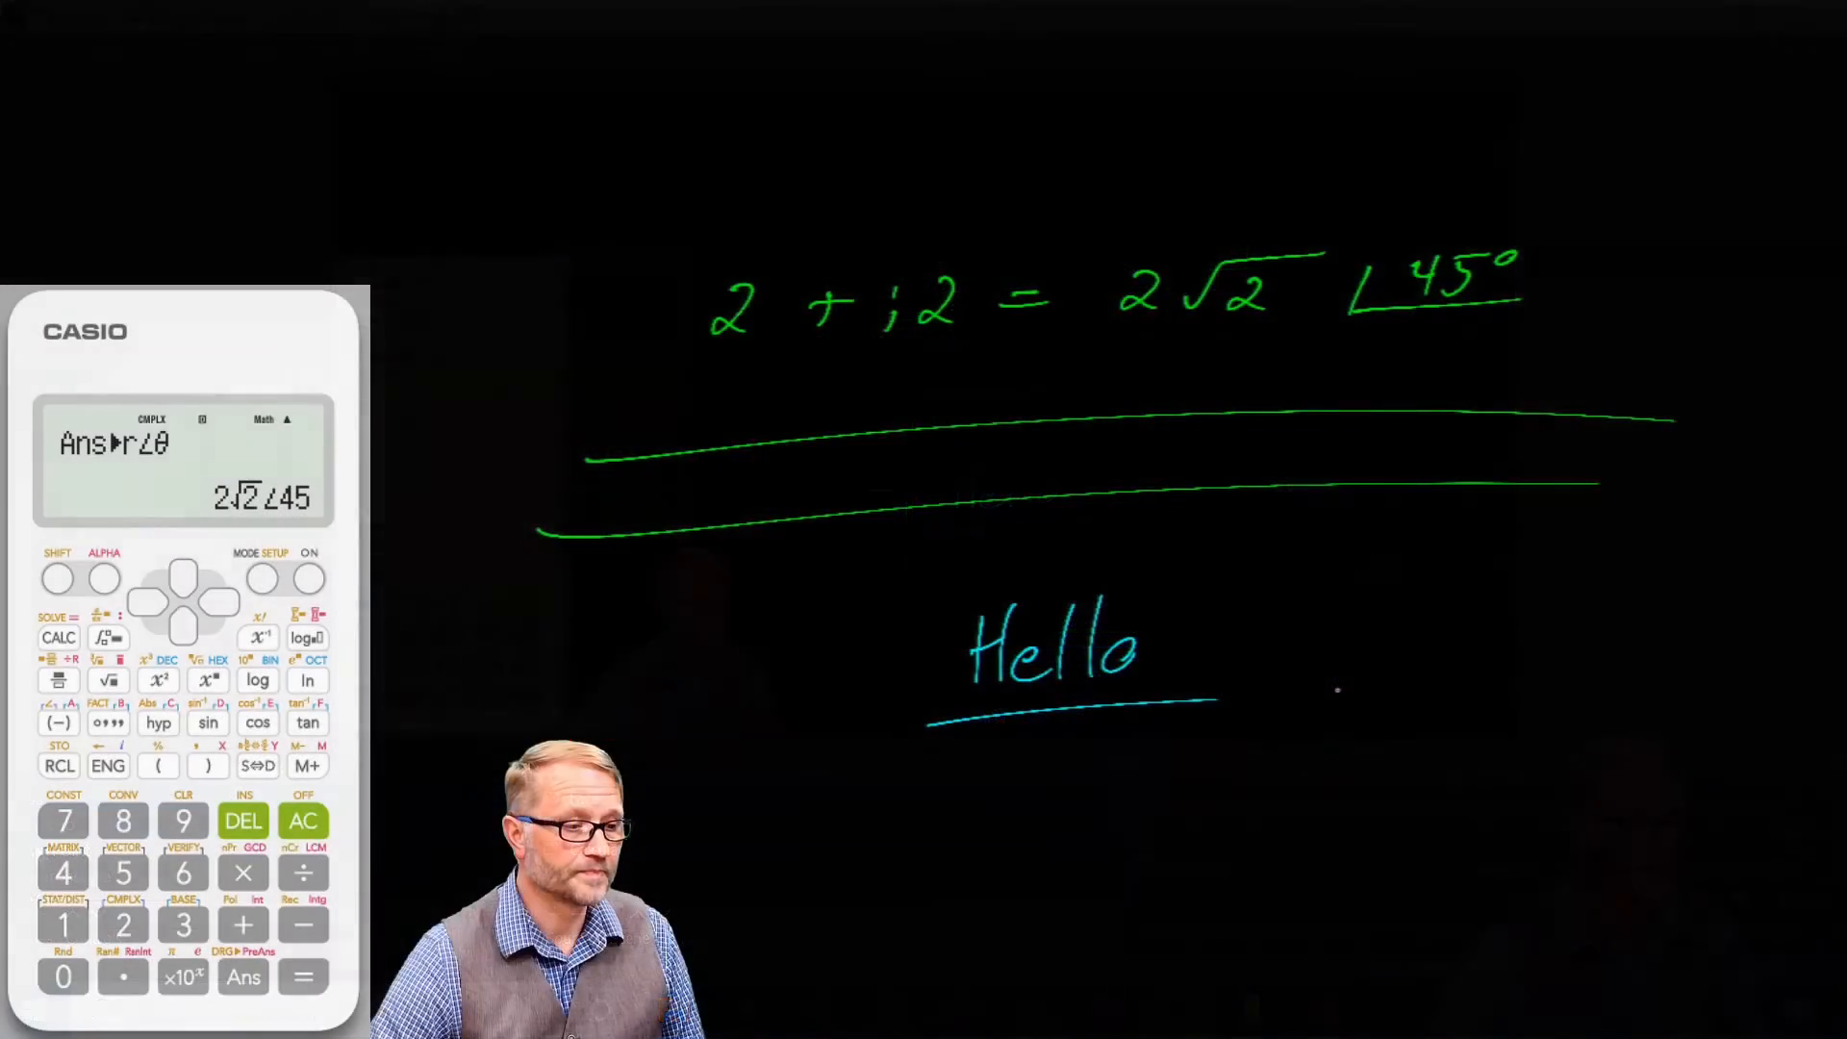
pyautogui.click(39, 852)
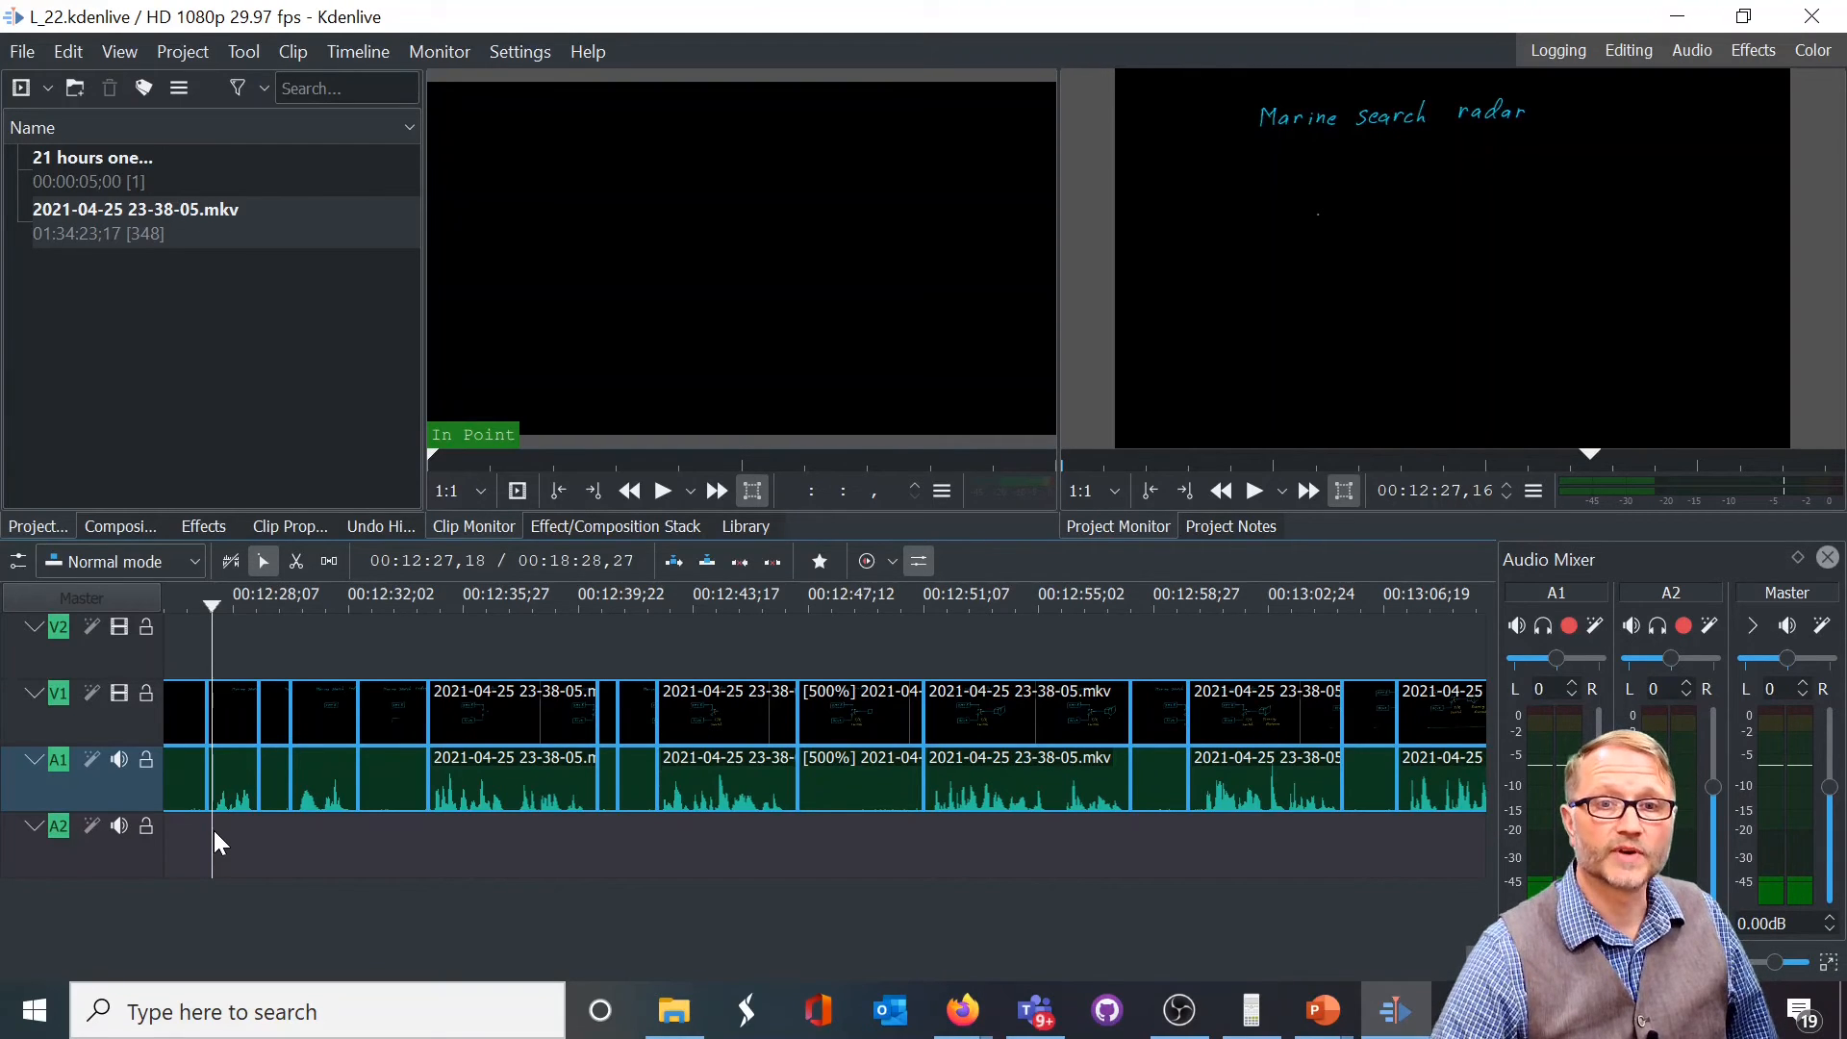
# Play the Marine search radar section of the Kdenlive timeline, pause in the 500% speed clip, and replay the section from its start
pyautogui.press('space')
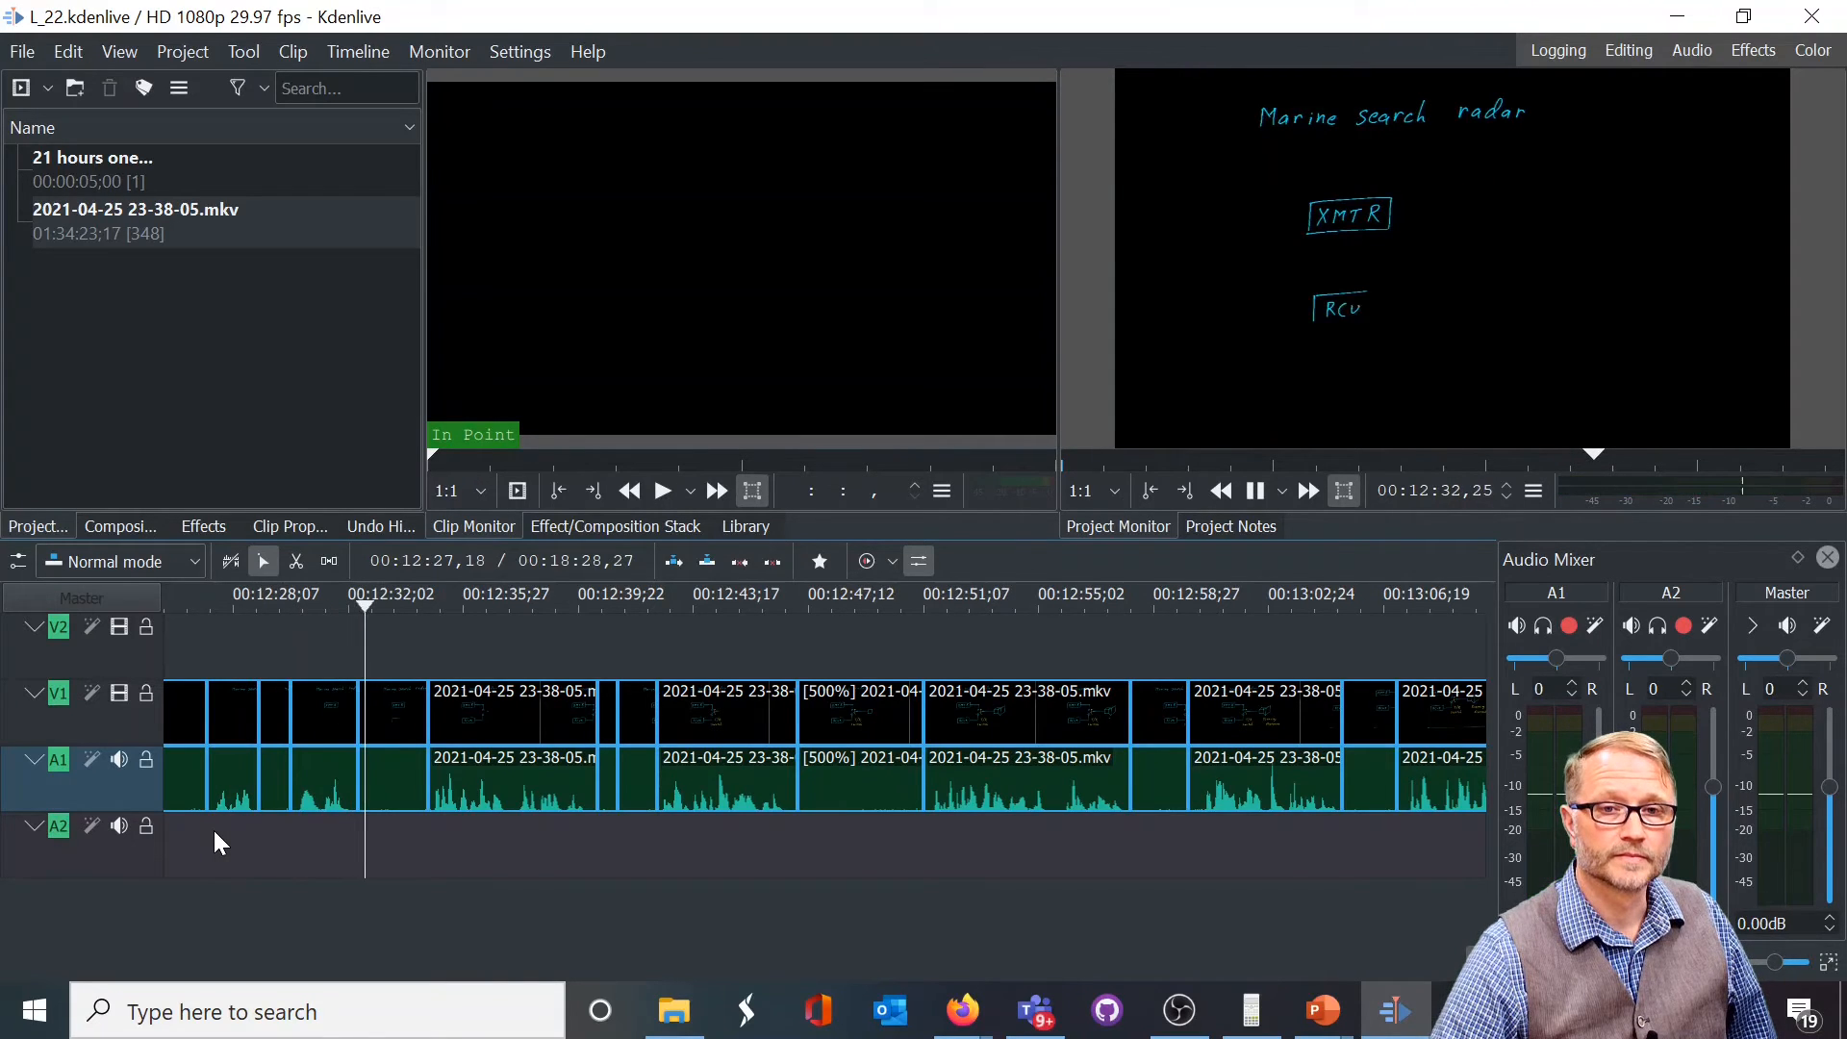
pyautogui.press('space')
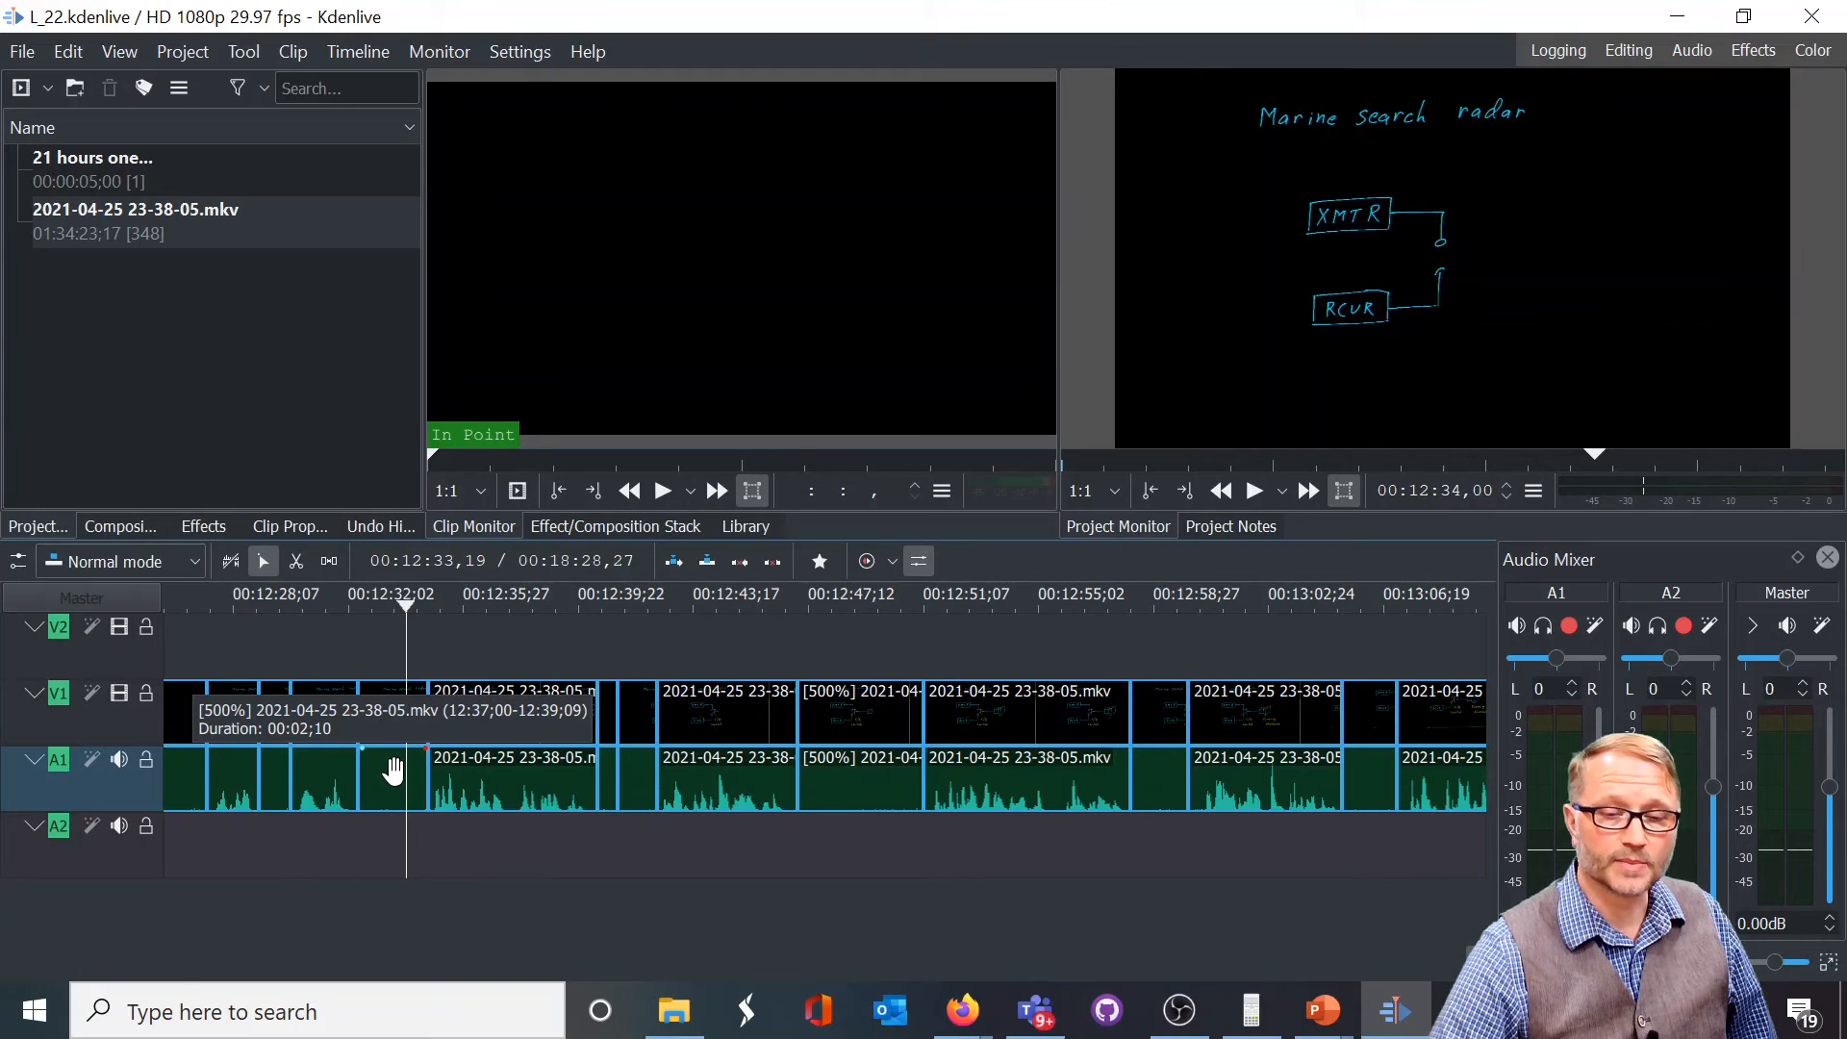
pyautogui.click(214, 825)
pyautogui.press('space')
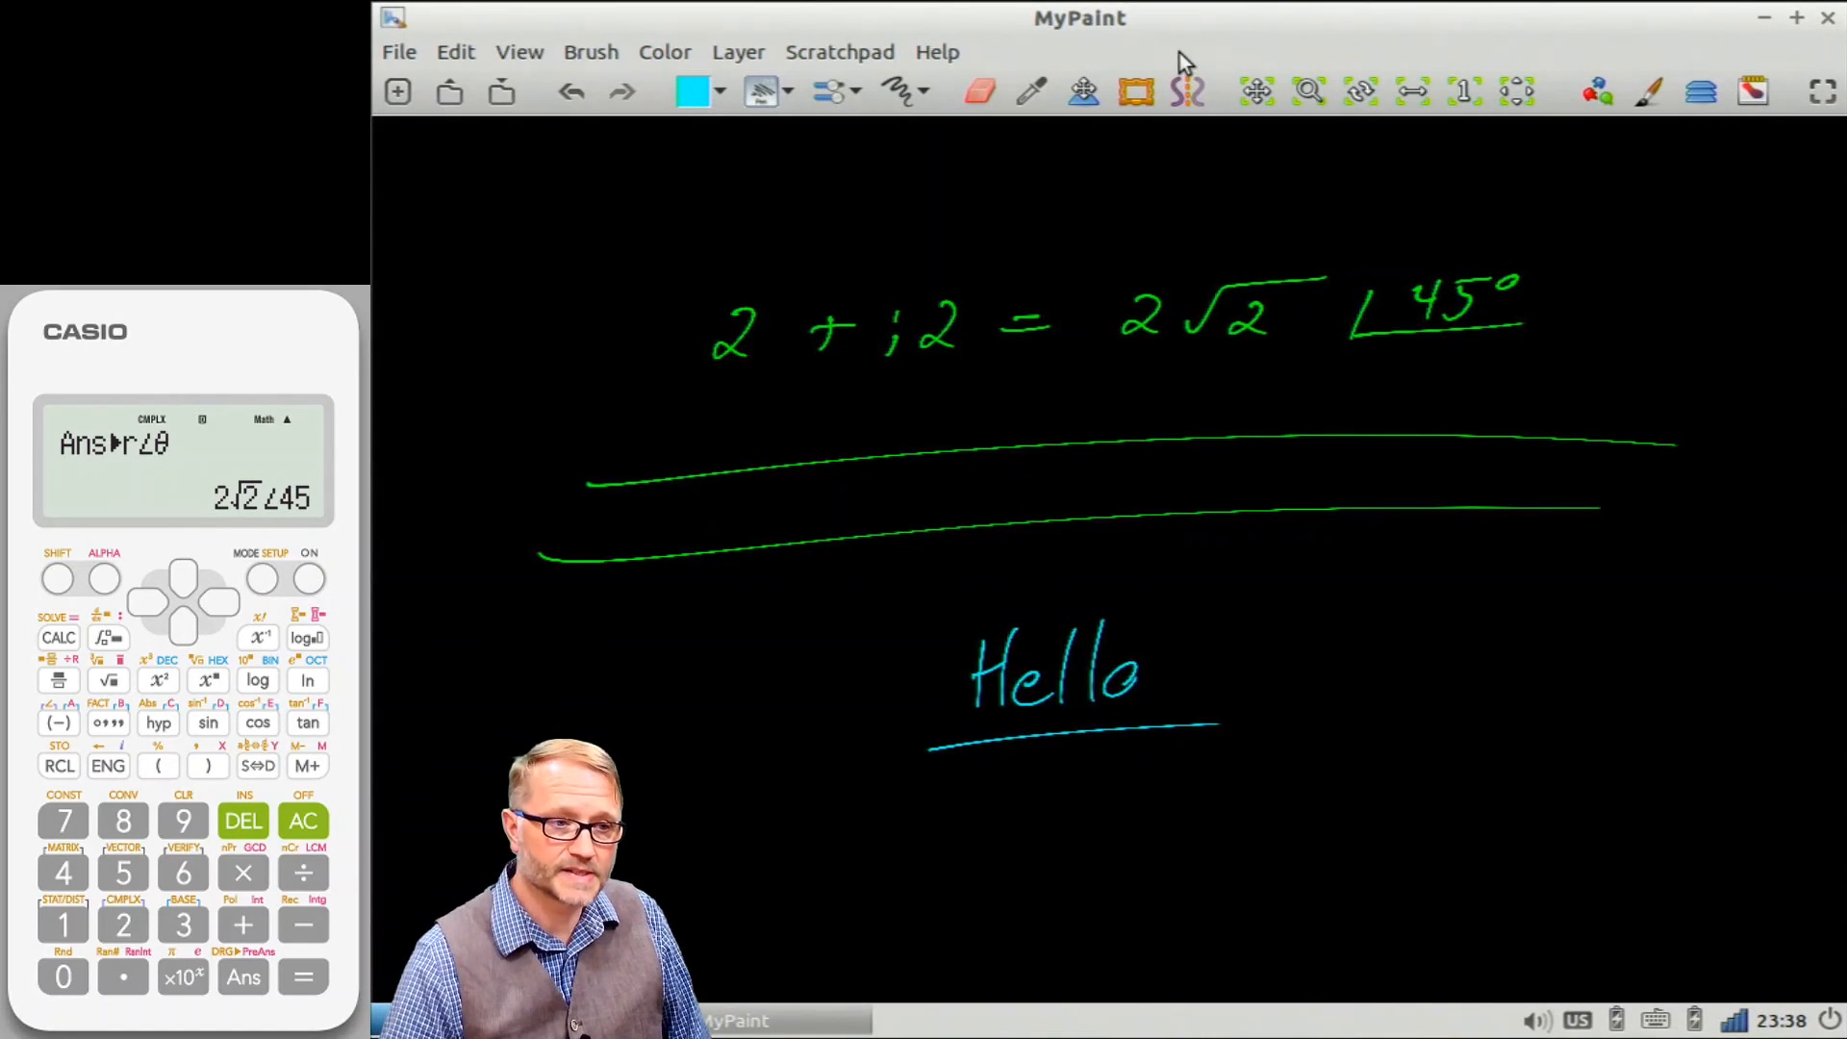
# Bring the webcam and laptop wiring diagram into view on the MyPaint canvas and make the window fullscreen
pyautogui.press('Up')
pyautogui.press('Up')
pyautogui.press('Up')
pyautogui.press('Up')
pyautogui.press('Up')
pyautogui.press('Up')
pyautogui.press('Up')
pyautogui.press('Down')
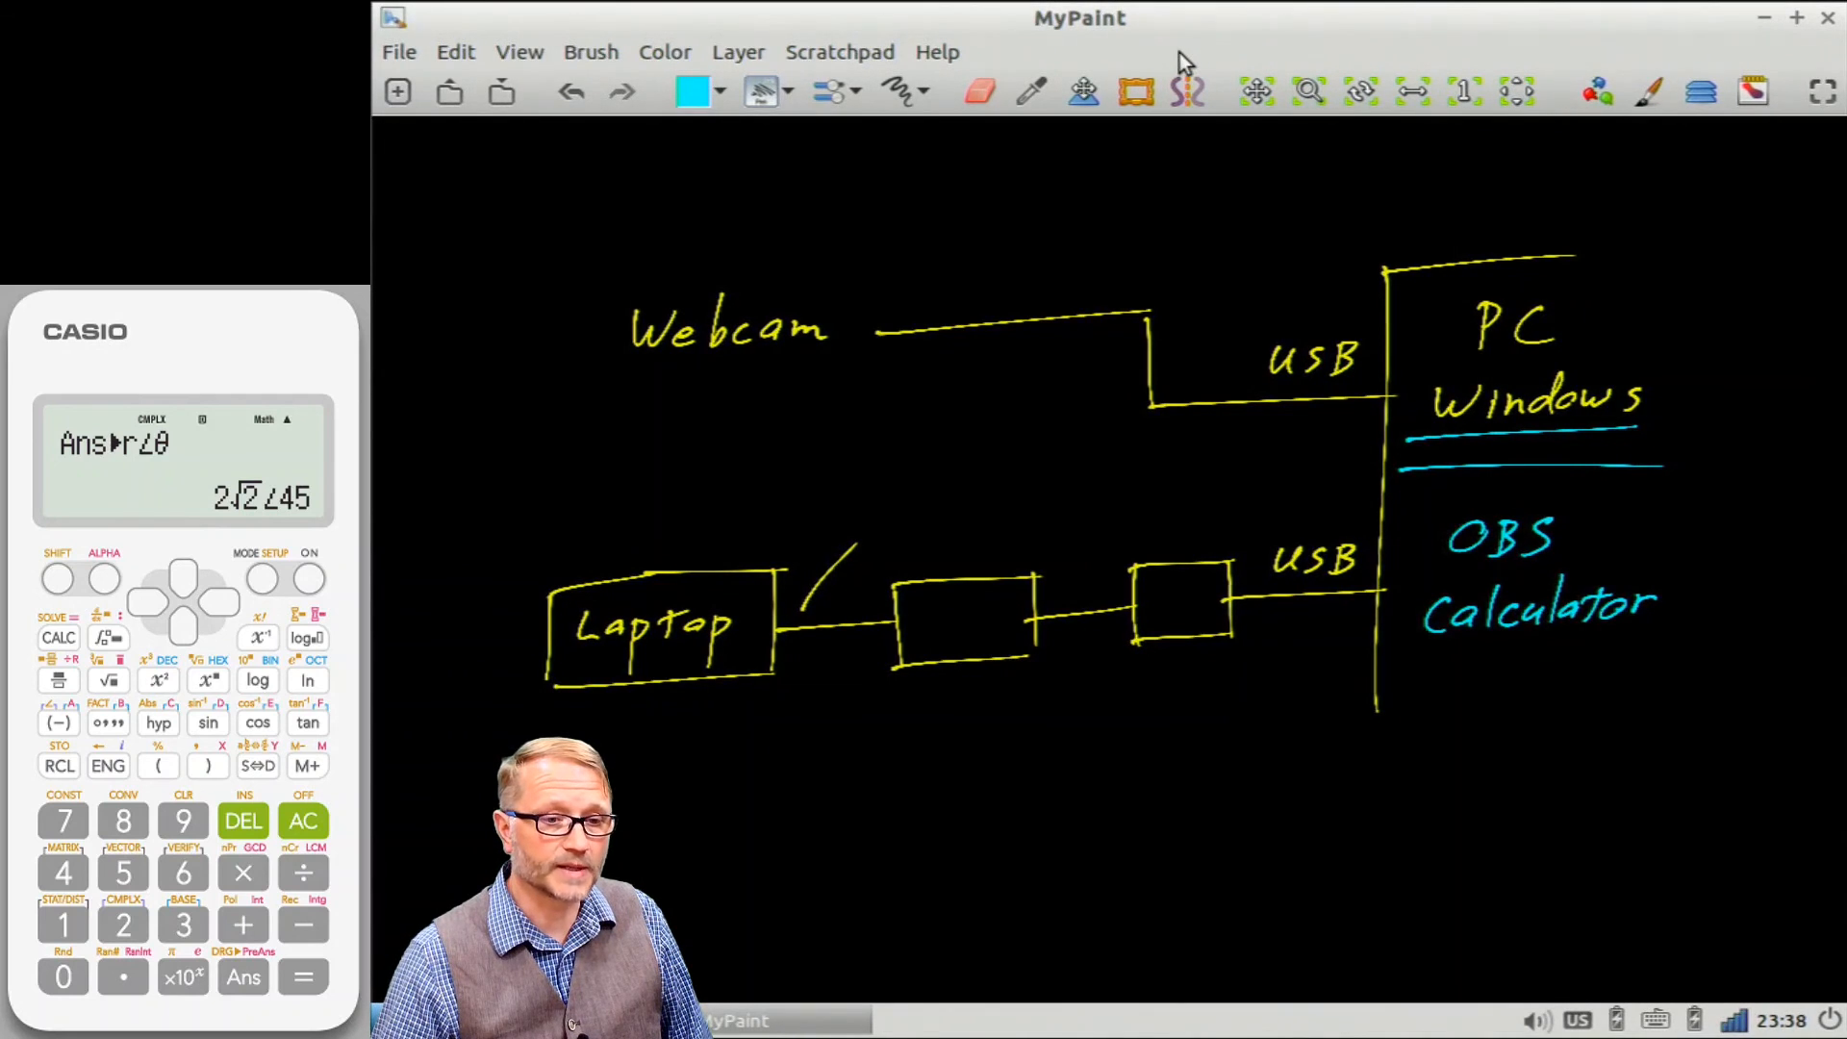
pyautogui.click(520, 52)
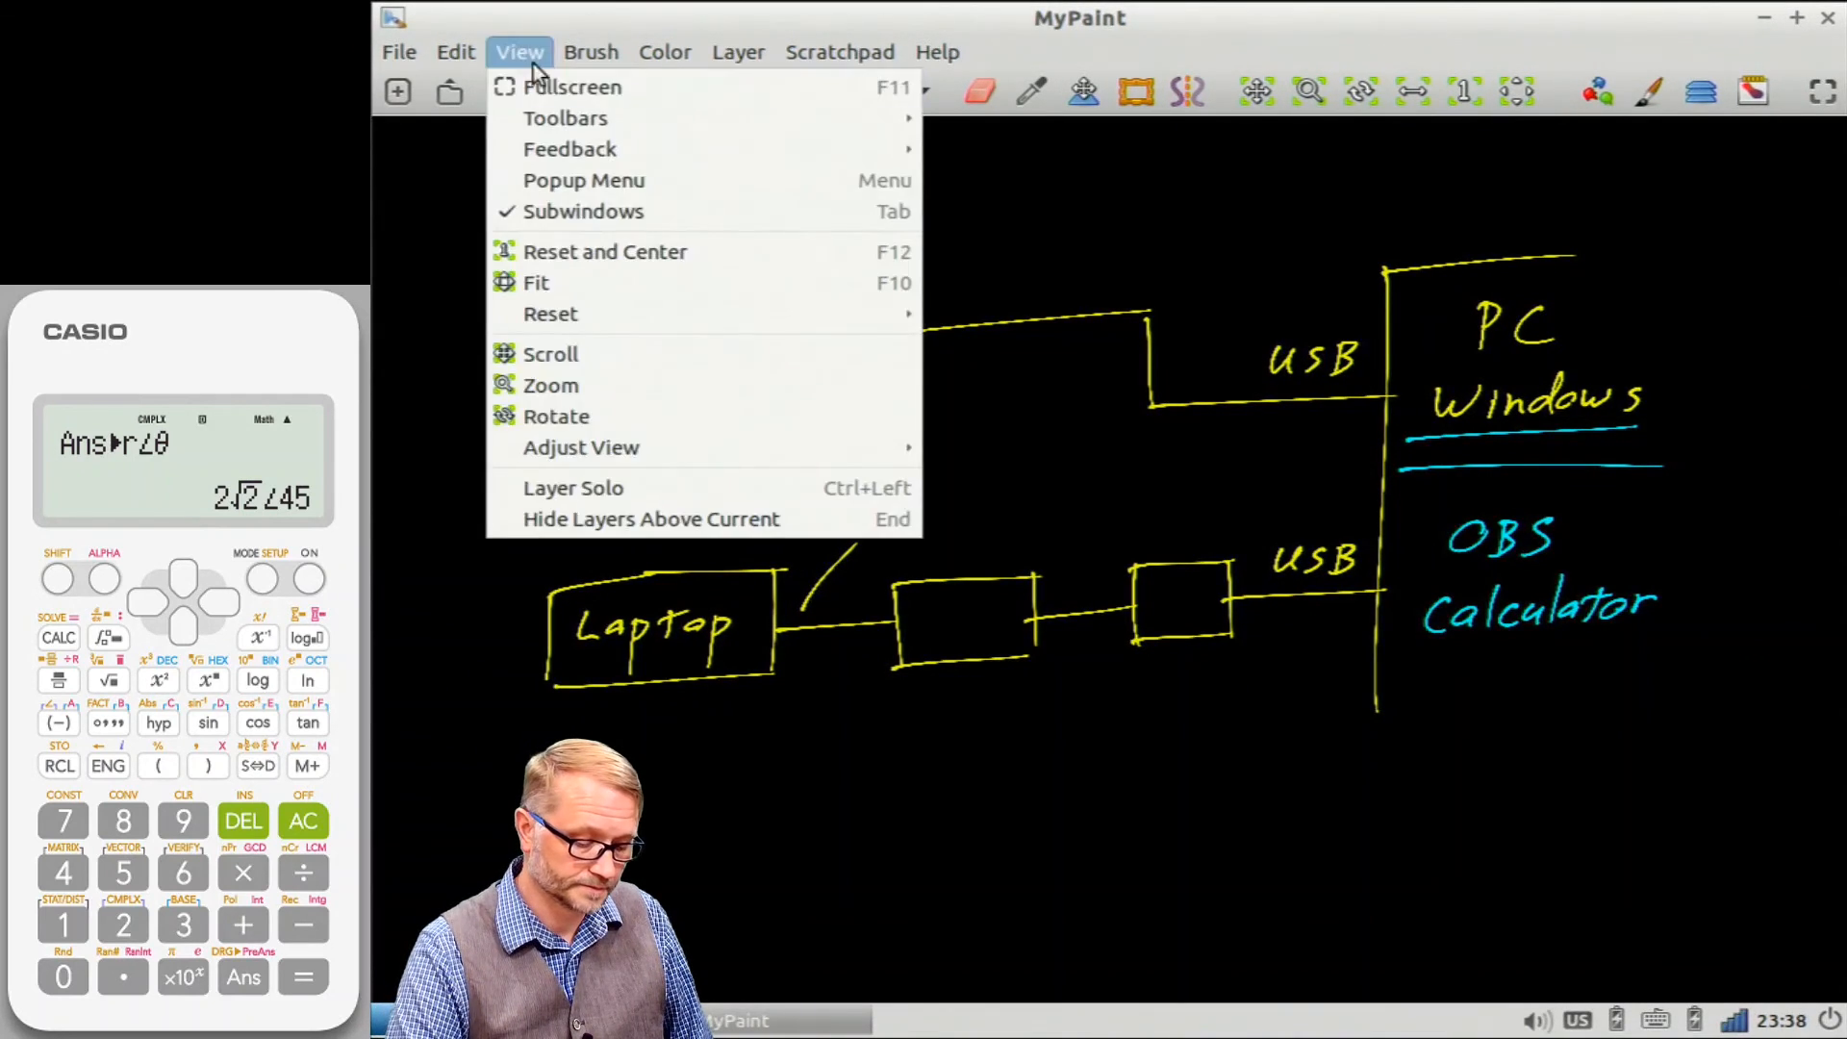
pyautogui.click(542, 81)
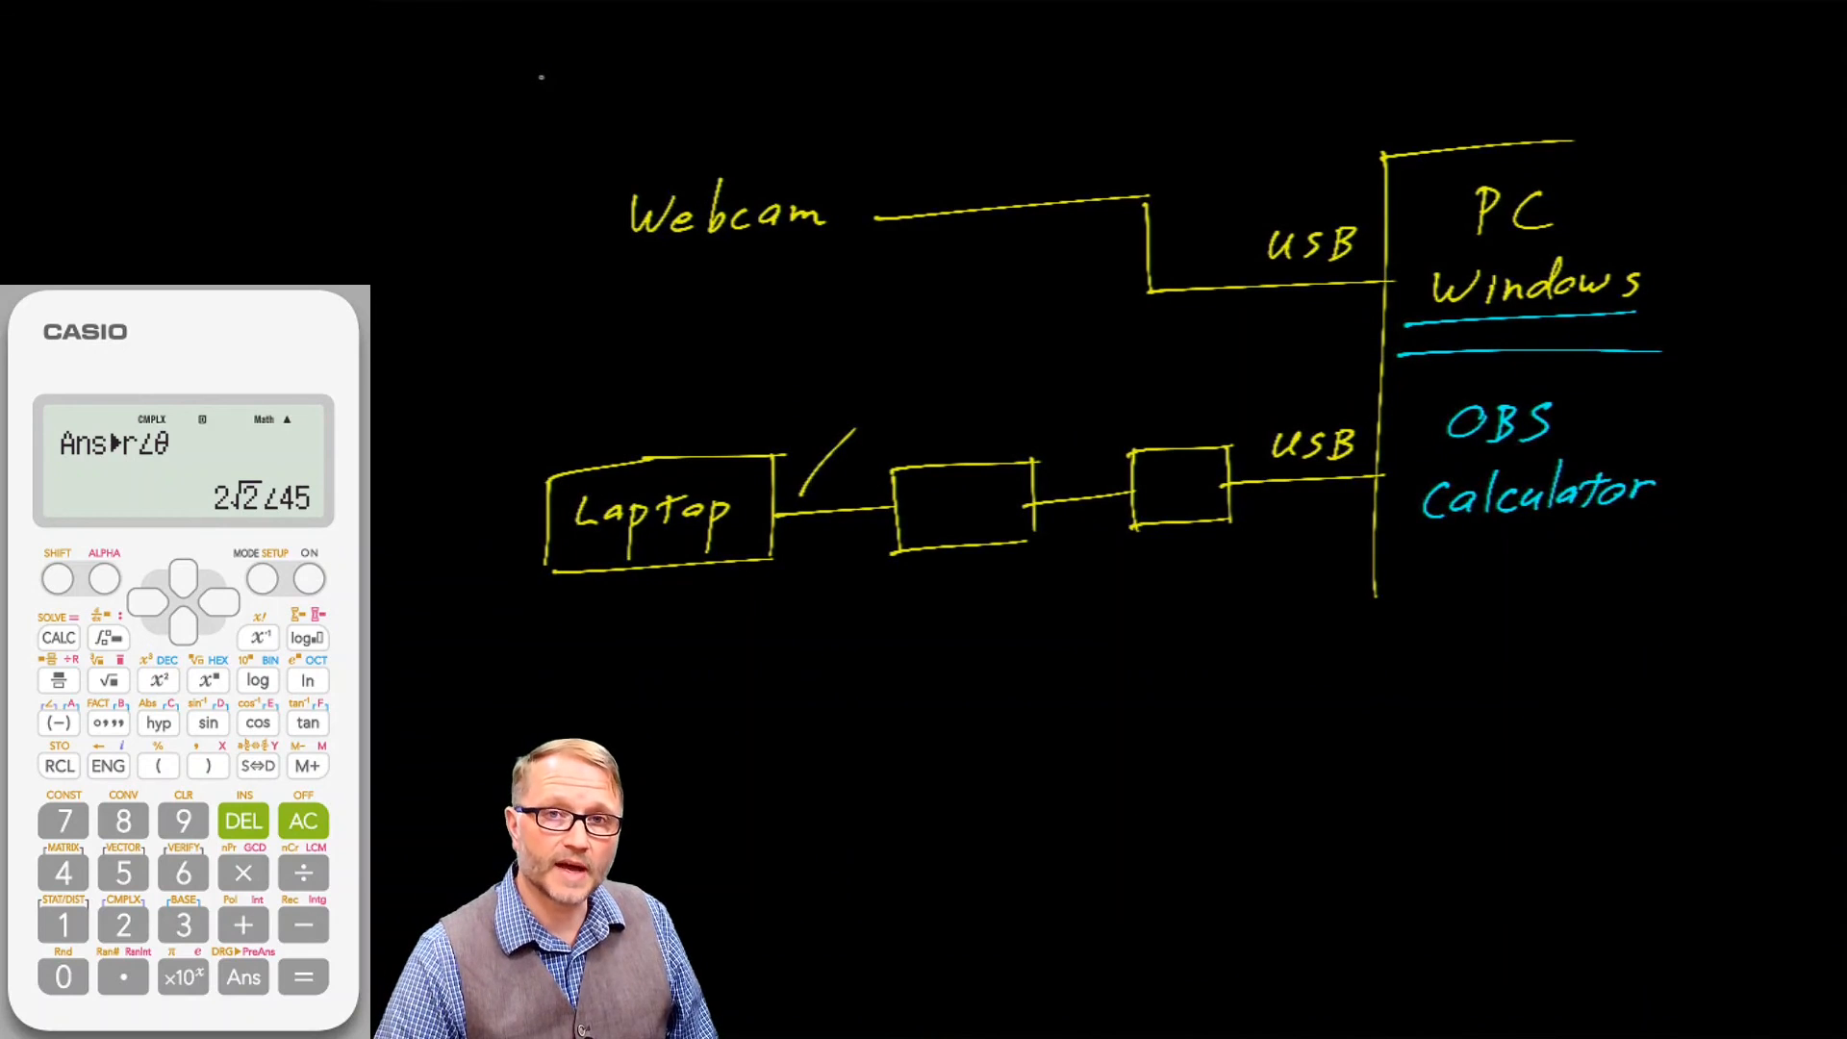